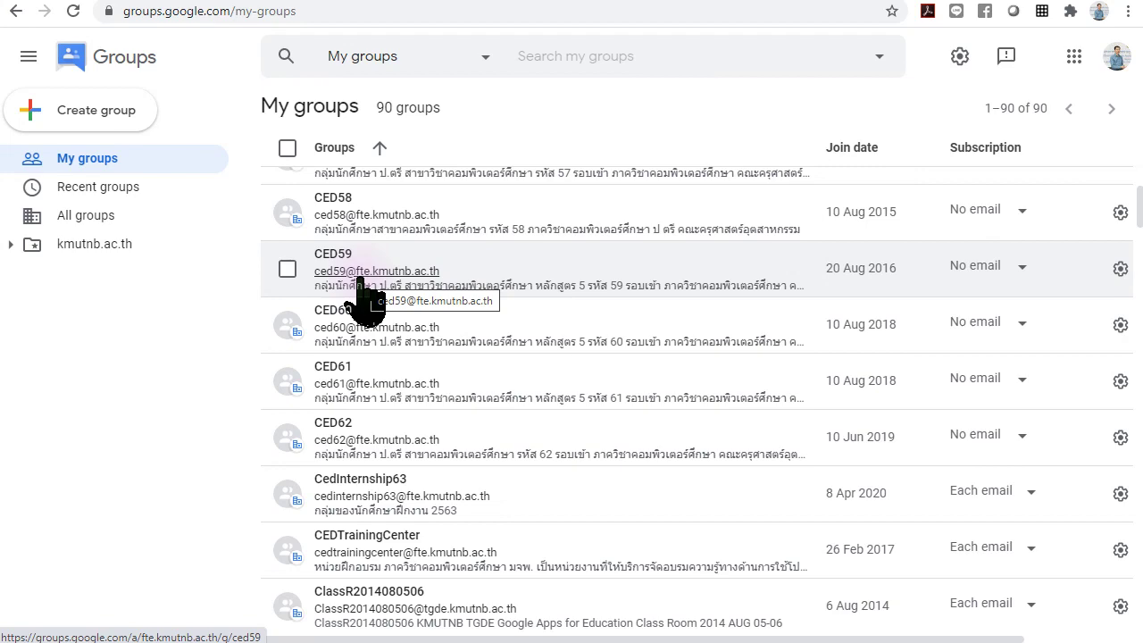
Switch to the Classroom tab showing class CG63-1's People page
scroll(404, 466, "down", 4)
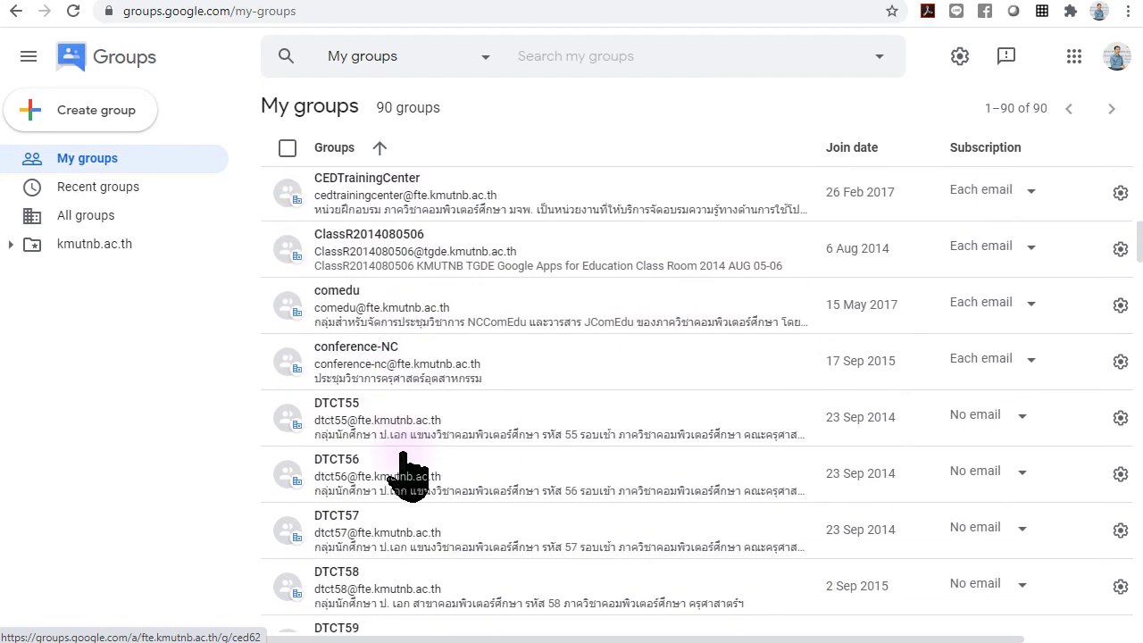
scroll(411, 473, "down", 2)
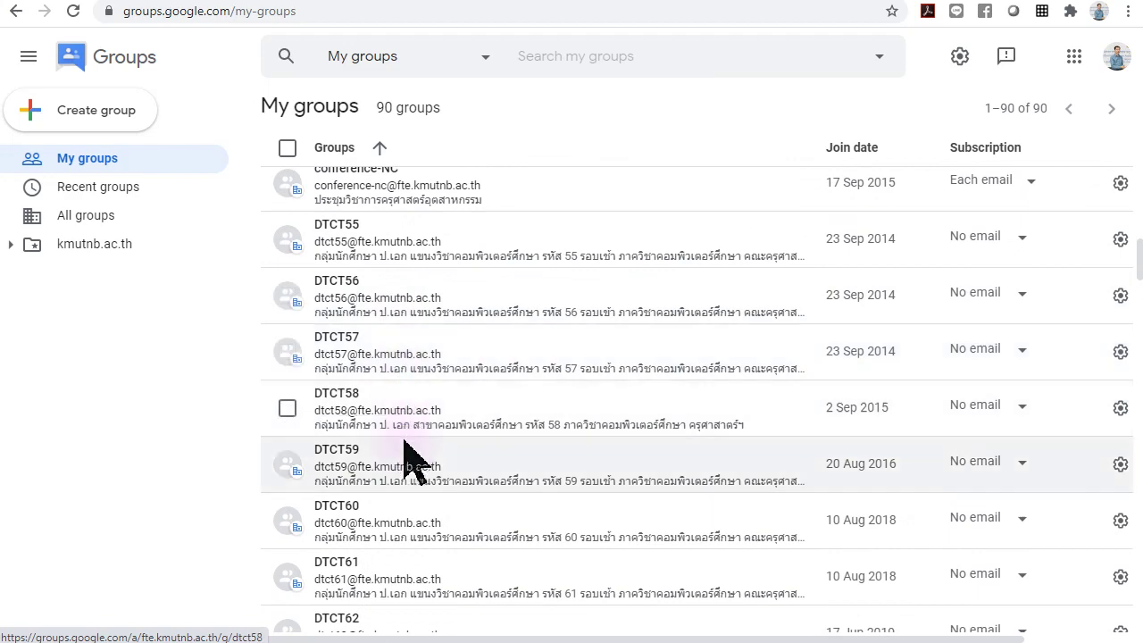
scroll(404, 447, "down", 4)
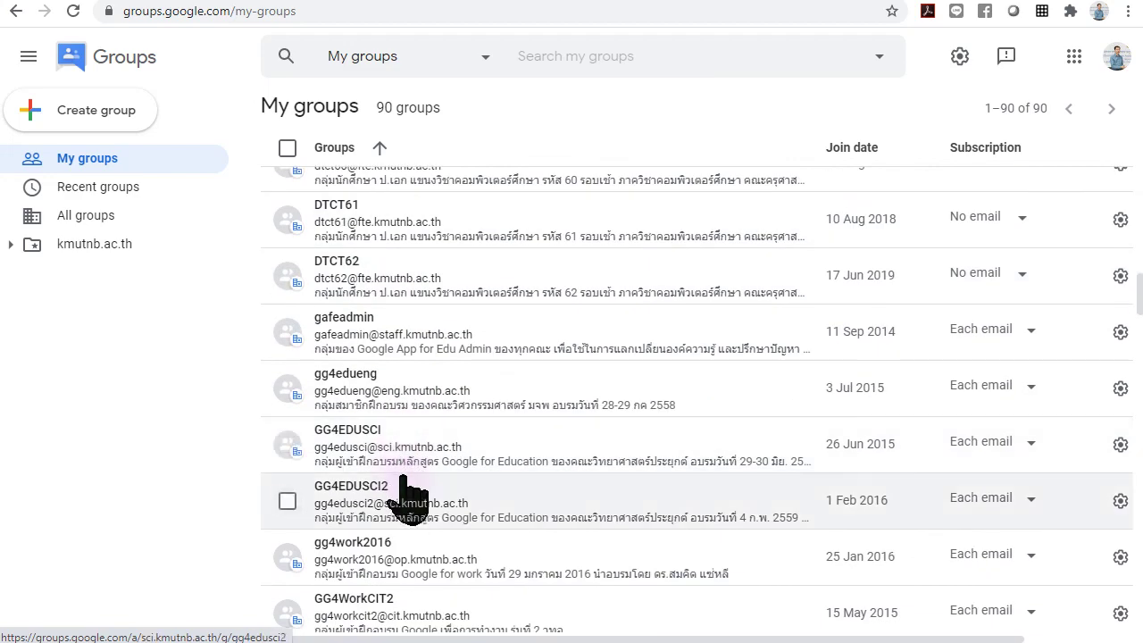
scroll(408, 473, "down", 3)
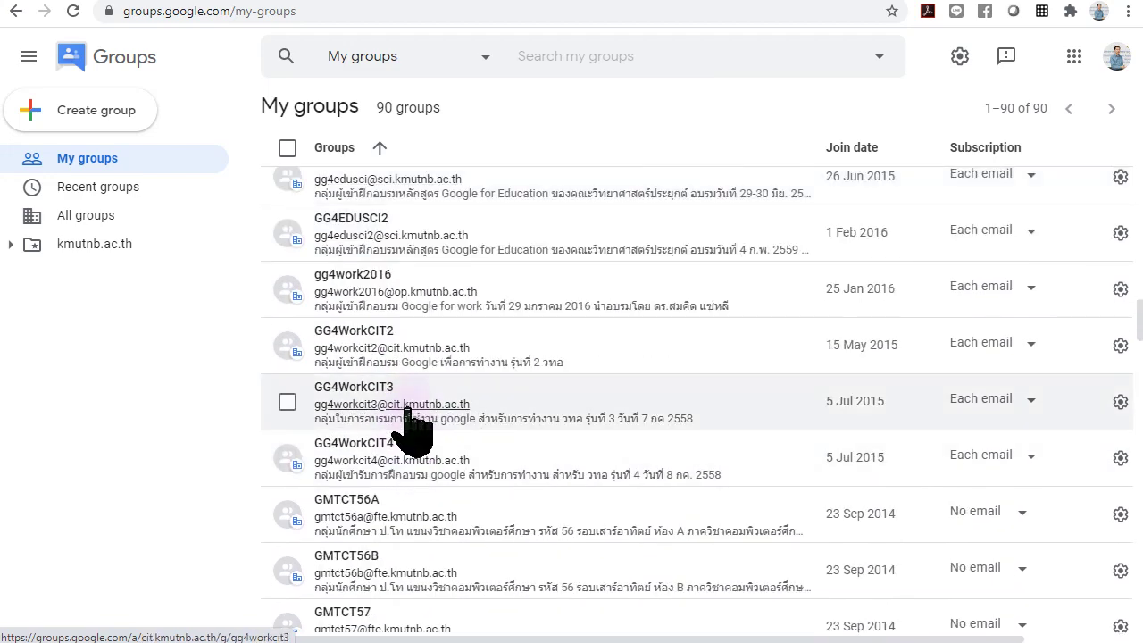
scroll(413, 431, "down", 4)
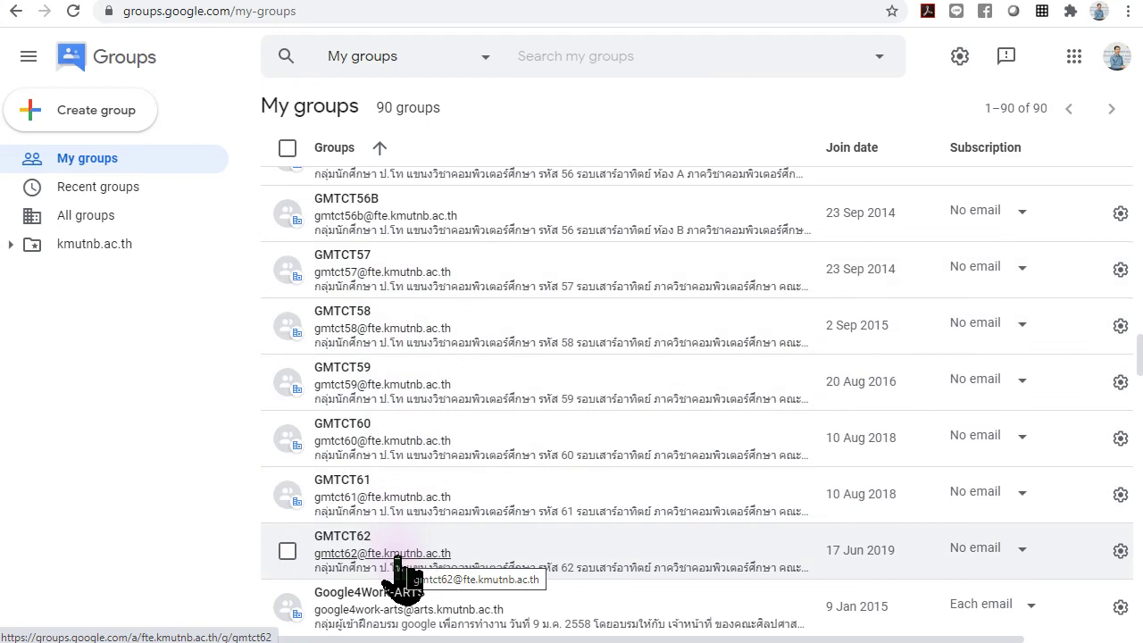
scroll(399, 572, "down", 10)
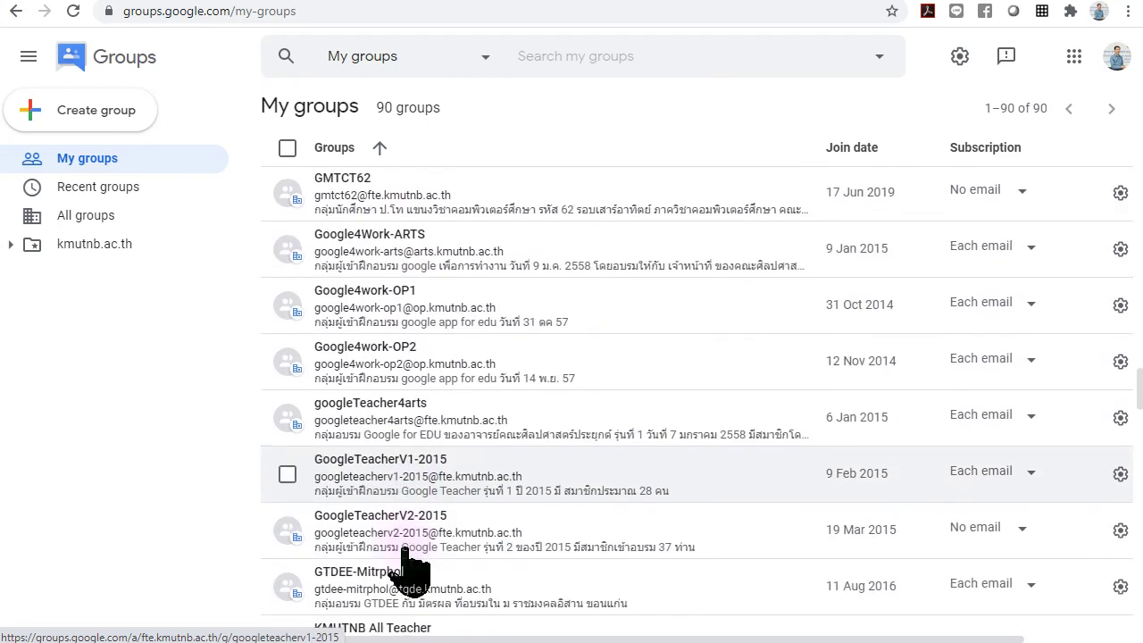
scroll(407, 559, "down", 6)
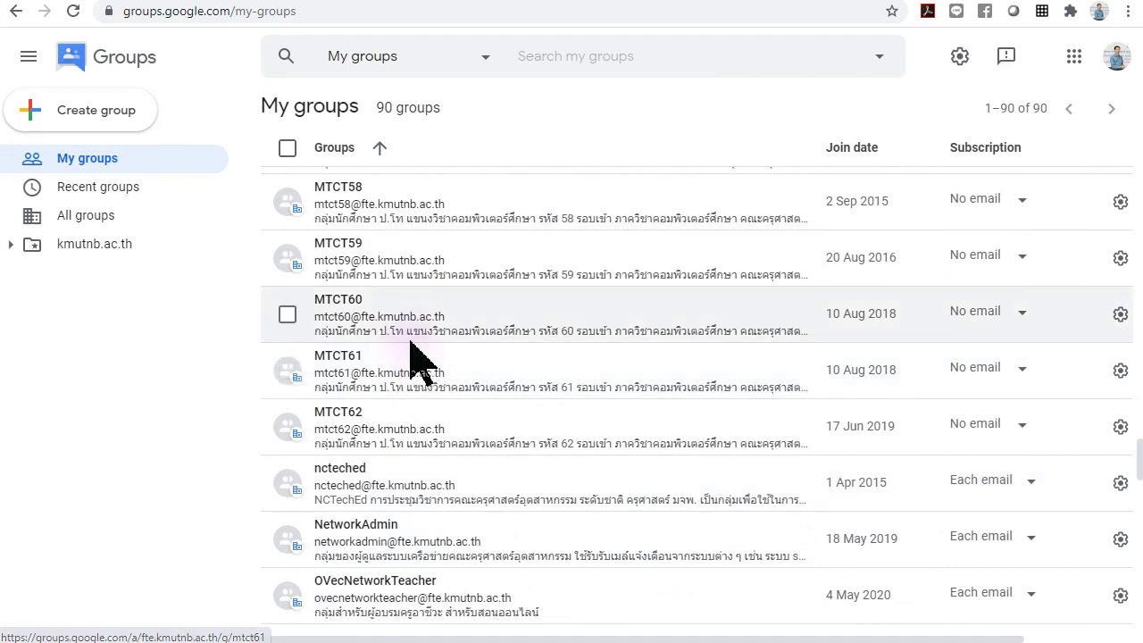
scroll(411, 464, "down", 9)
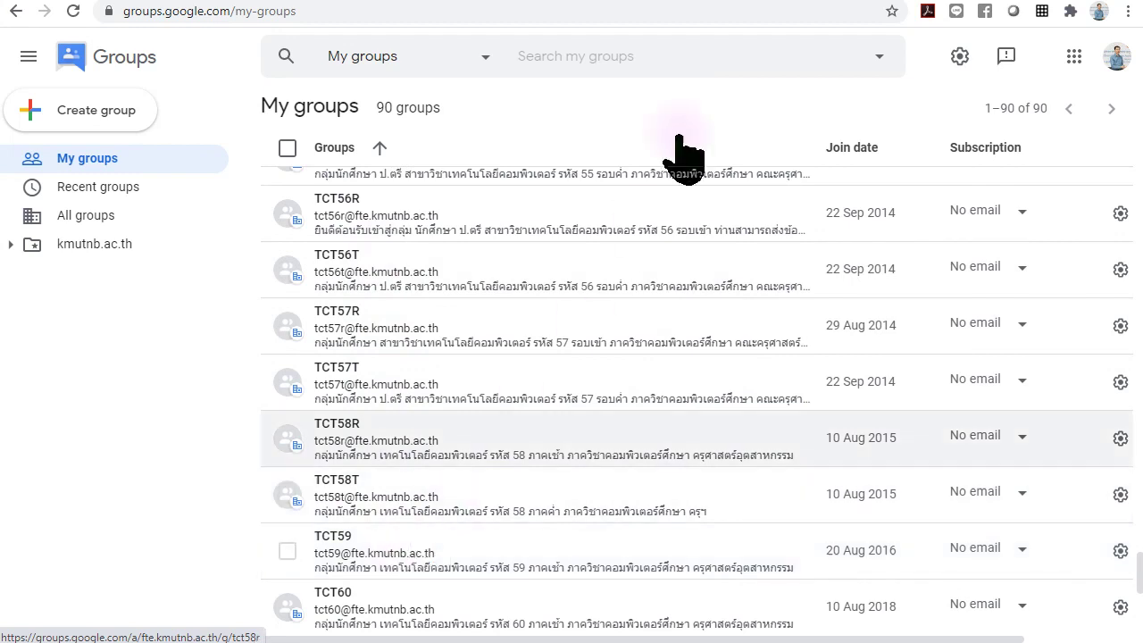
left_click(620, 6)
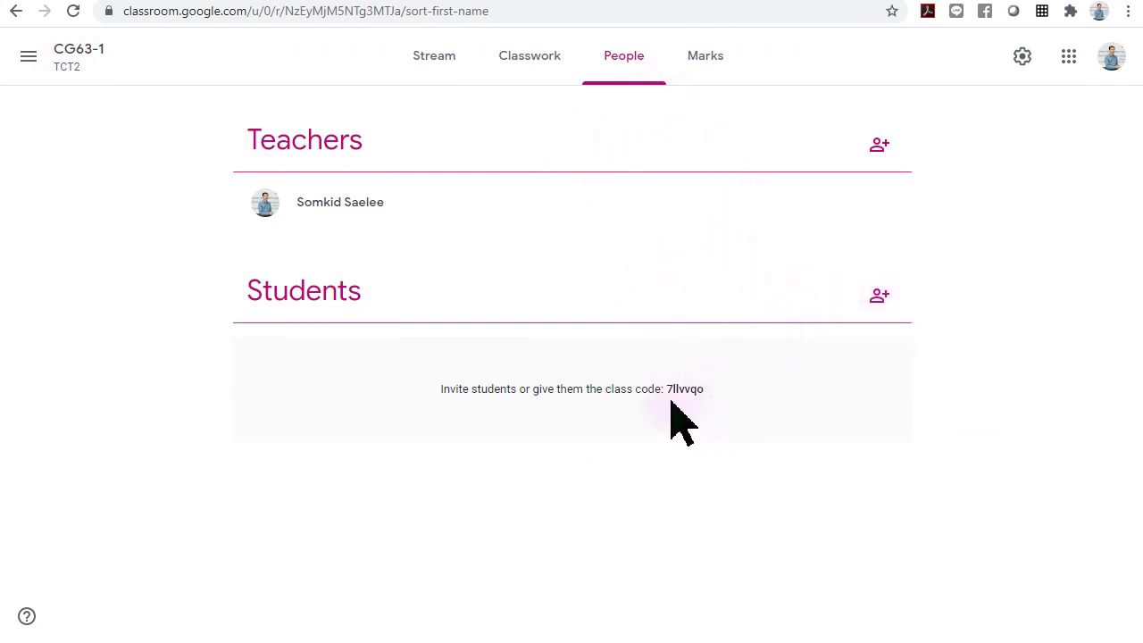
Select the class join code, then bring up the Invite students form
left_click_drag(659, 390, 728, 411)
left_click(727, 385)
left_click_drag(663, 382, 706, 384)
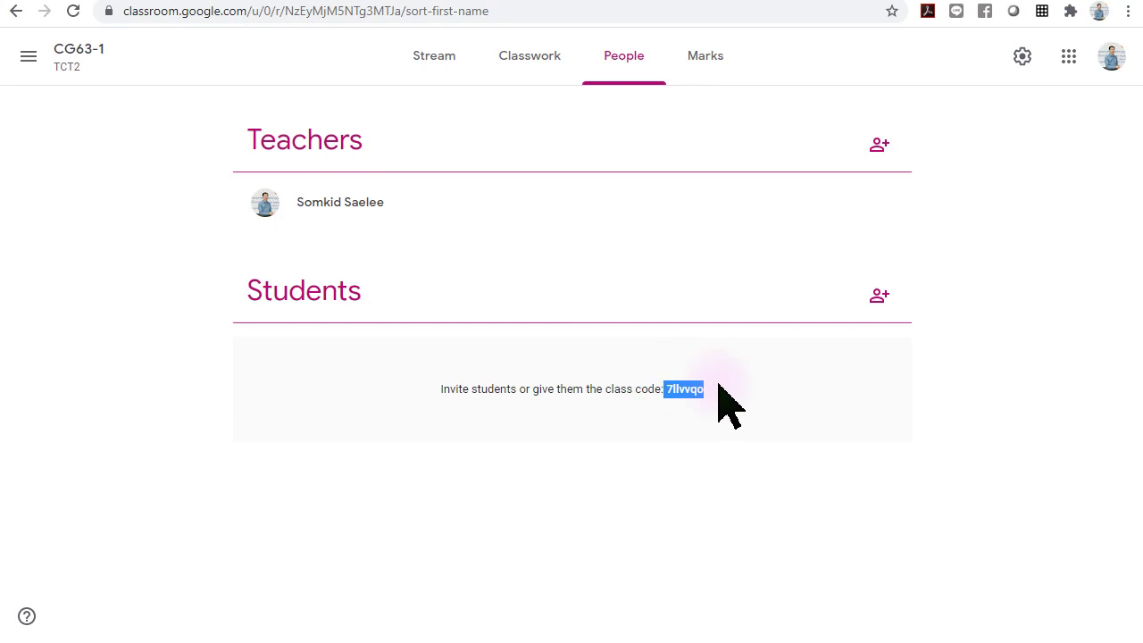
left_click(719, 386)
double_click(669, 390)
left_click(879, 297)
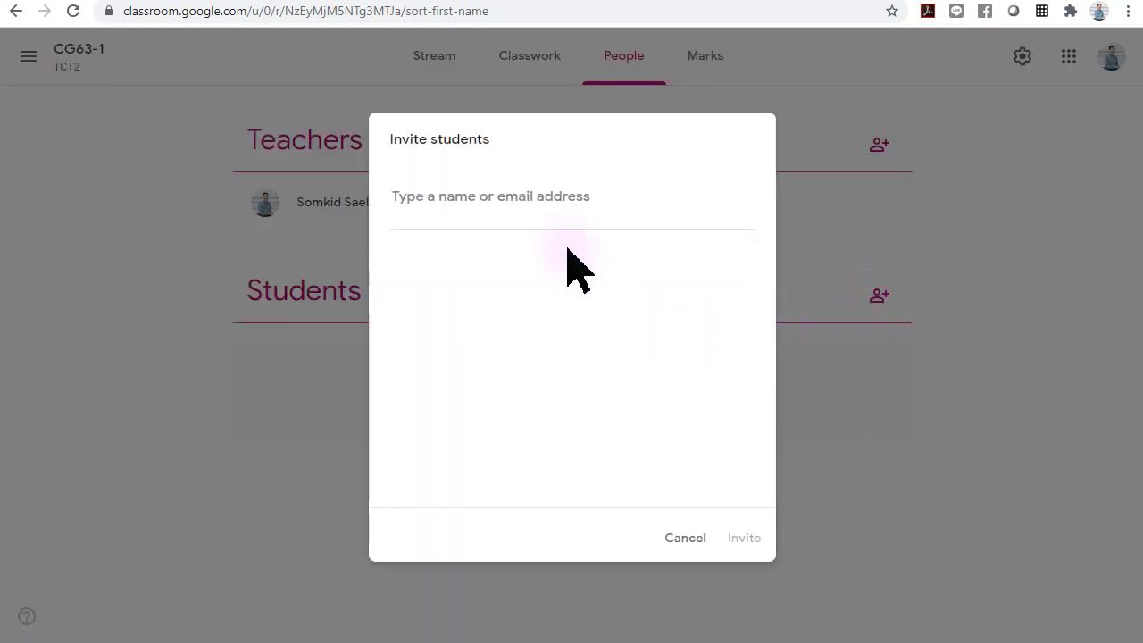
left_click(545, 195)
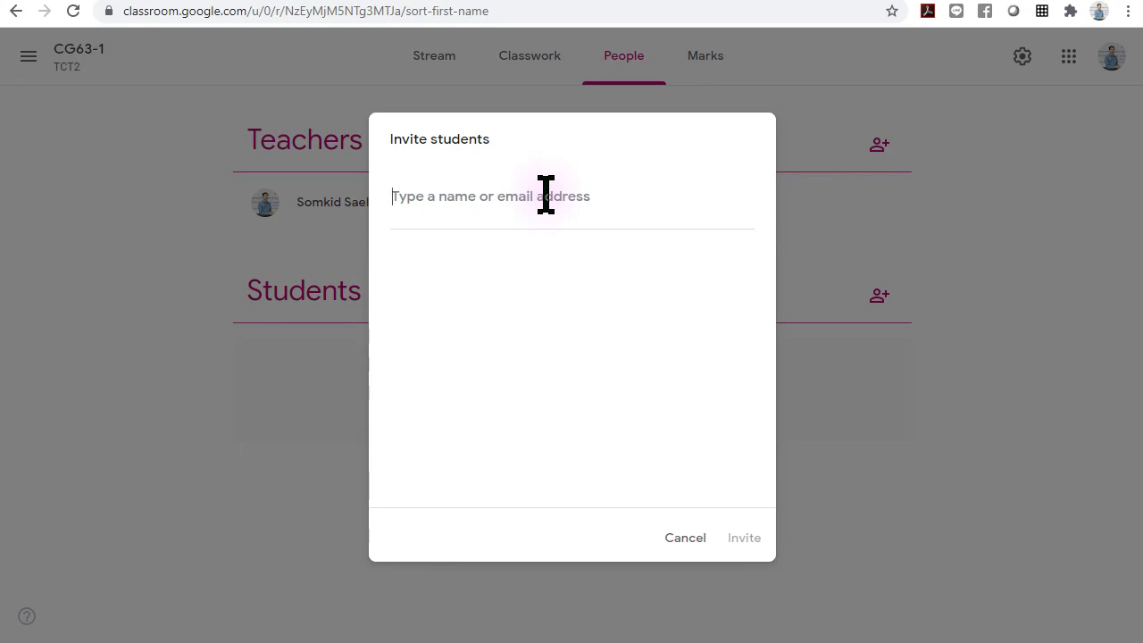
type("s62")
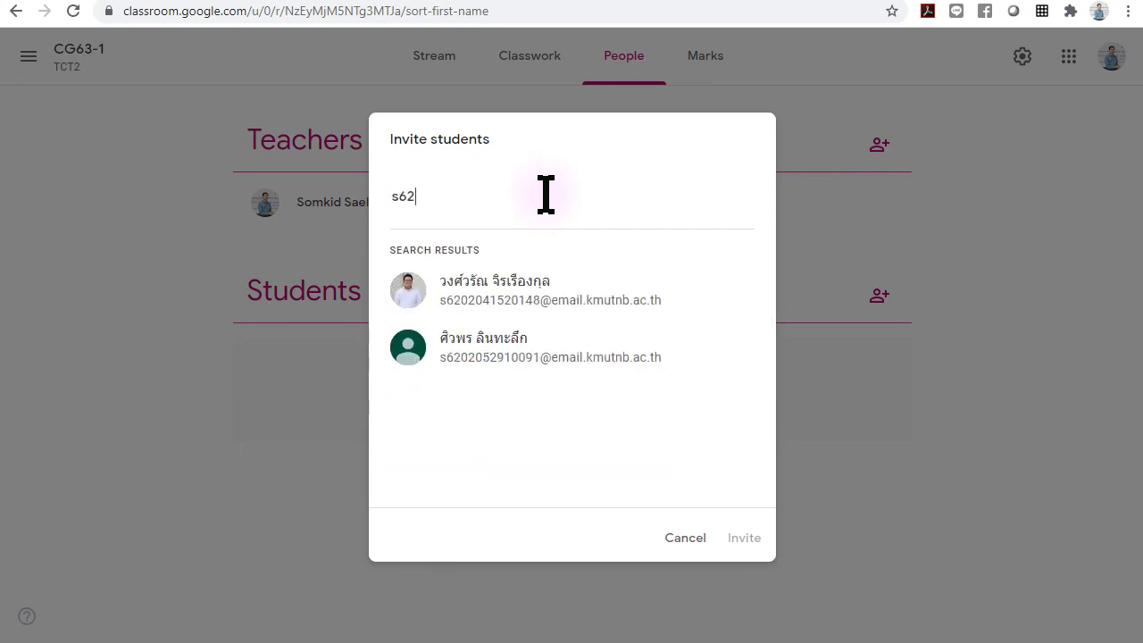
type("0204")
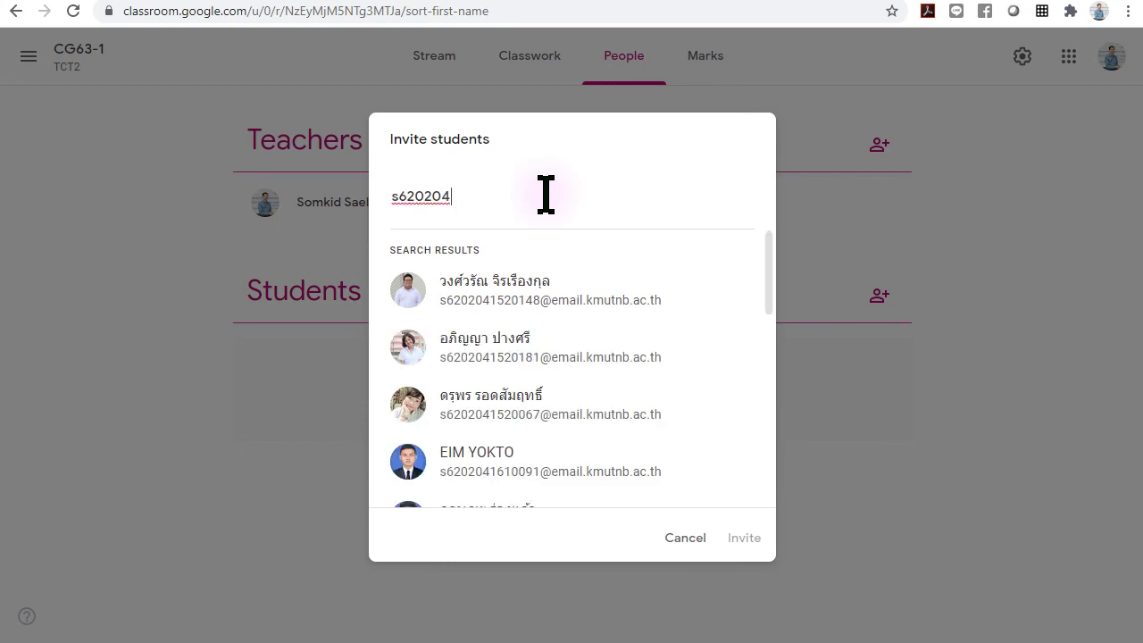
left_click(501, 193)
key("BackSpace")
key("BackSpace")
key("BackSpace")
key("BackSpace")
key("BackSpace")
key("BackSpace")
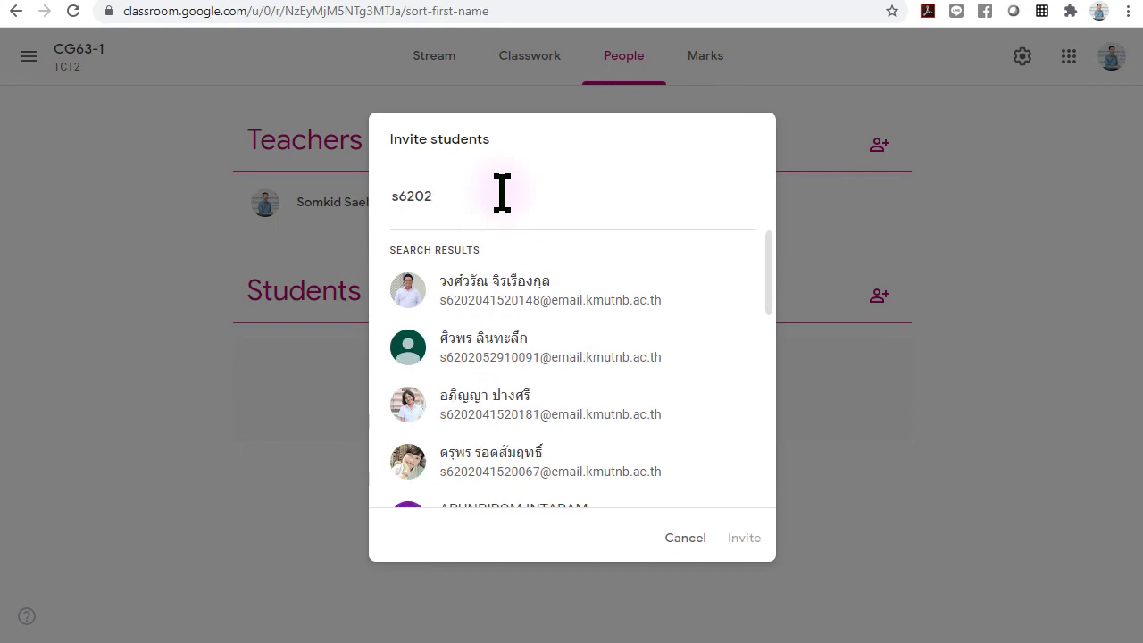
key("BackSpace")
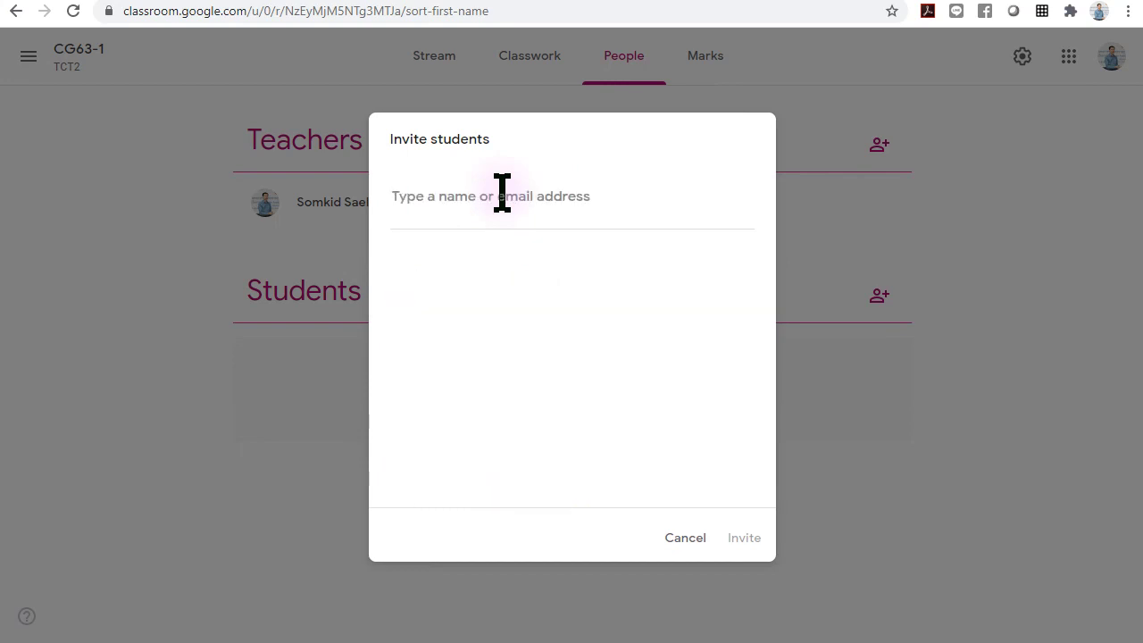
Search the invite field for ced62 to find the CED62 group, then return to Google Groups
left_click(508, 198)
type("ced62")
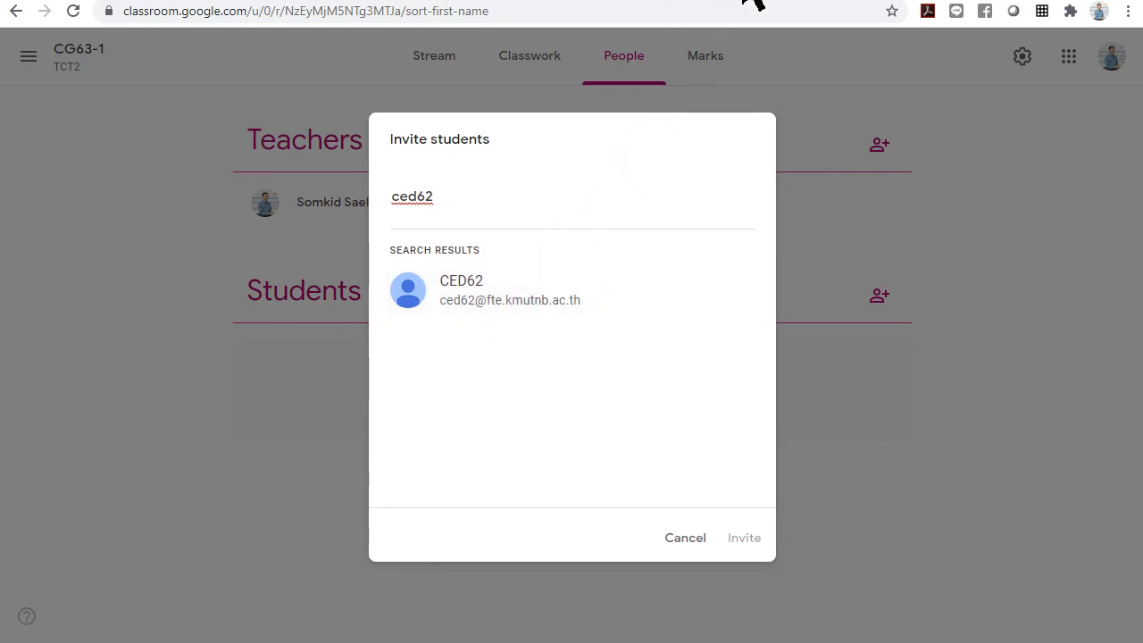
left_click(740, 2)
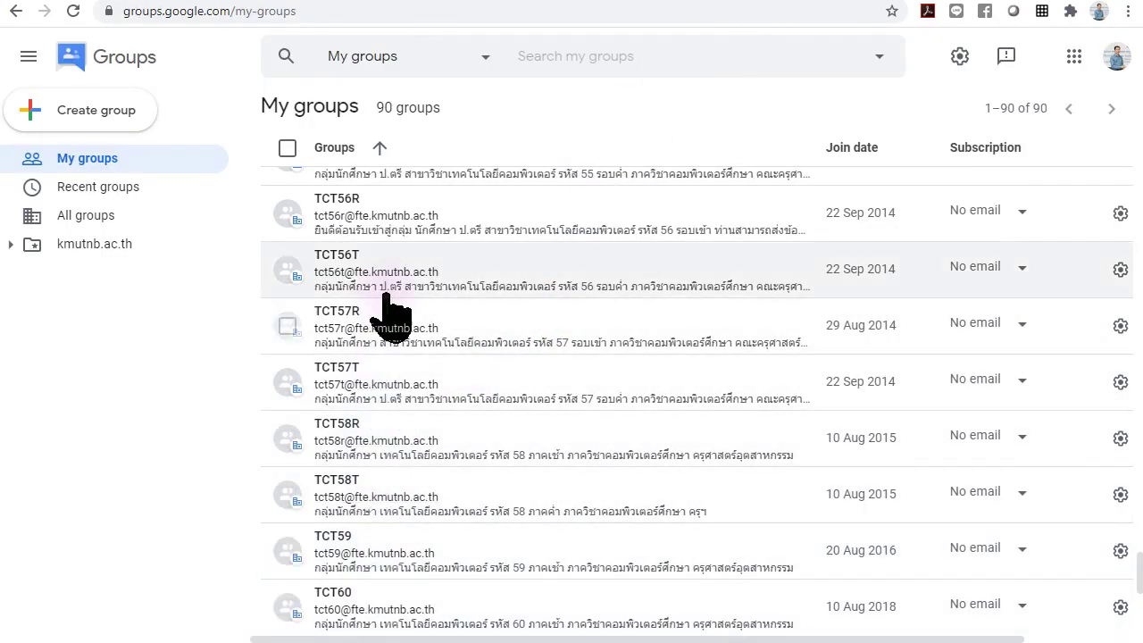
Leave the Google Groups list, heading for the google.co.th search home page
left_click(402, 536)
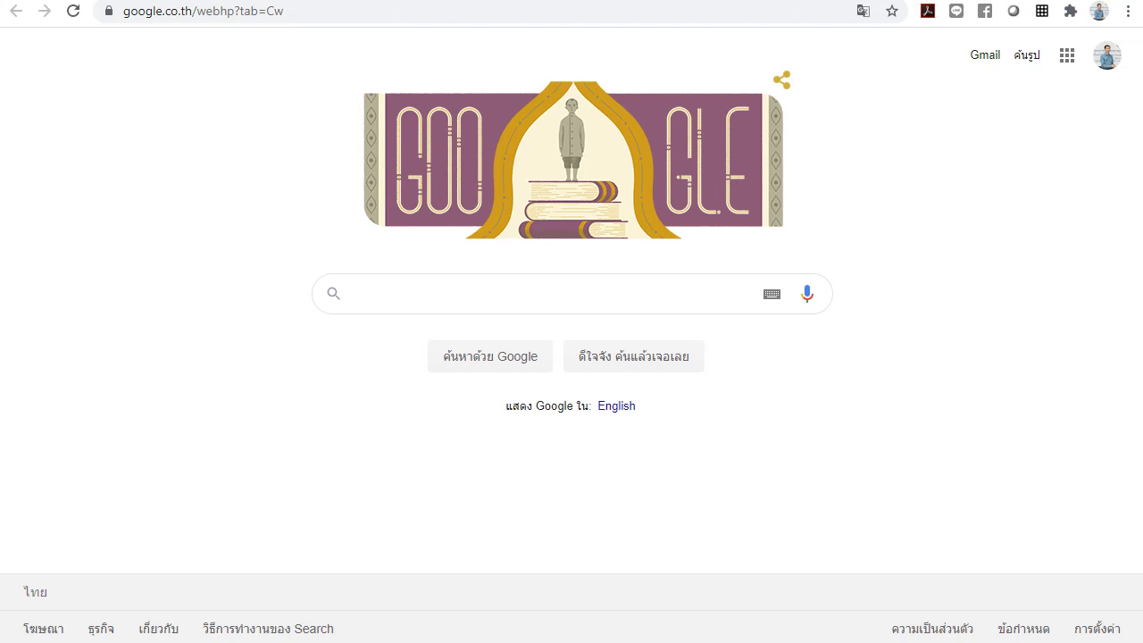
Open Google Contacts from the Google apps grid
left_click(1066, 57)
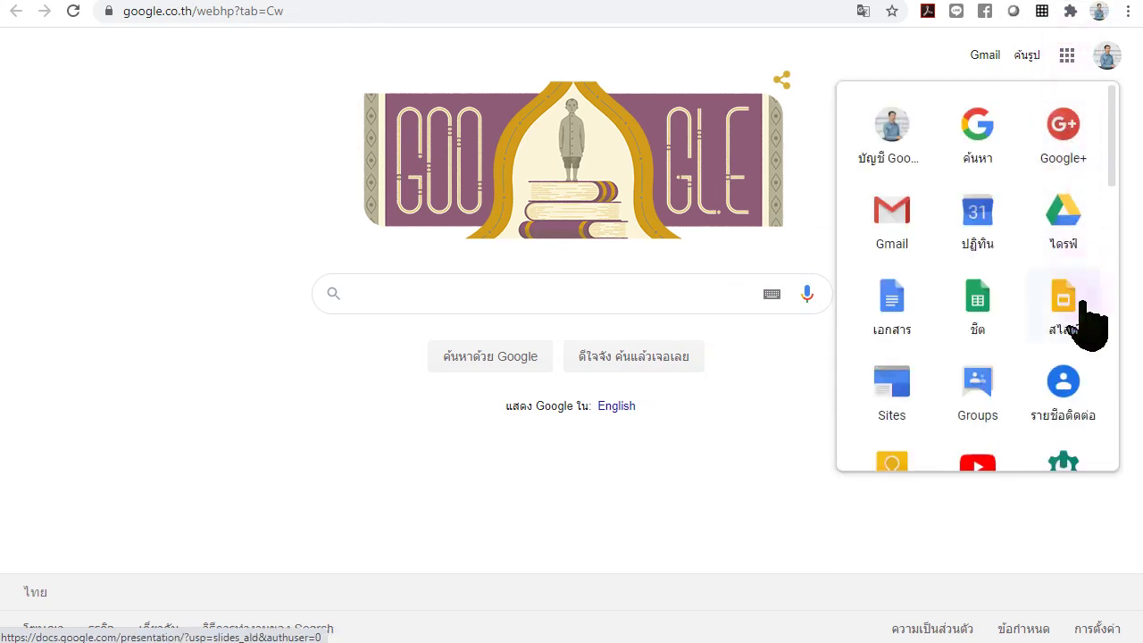
left_click(1067, 403)
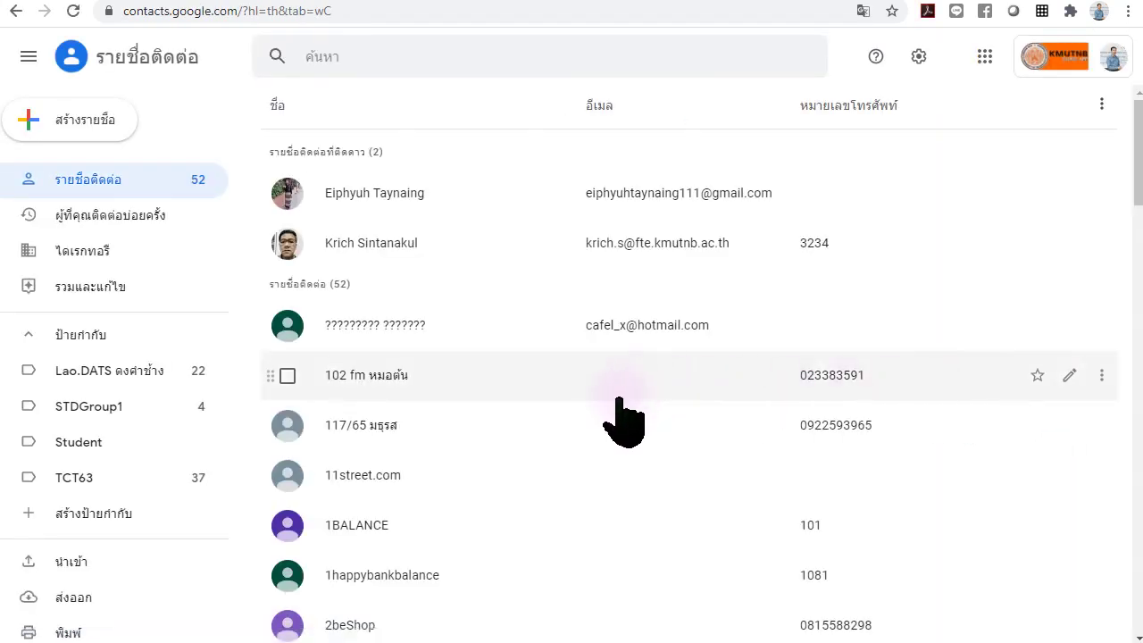
left_click(99, 259)
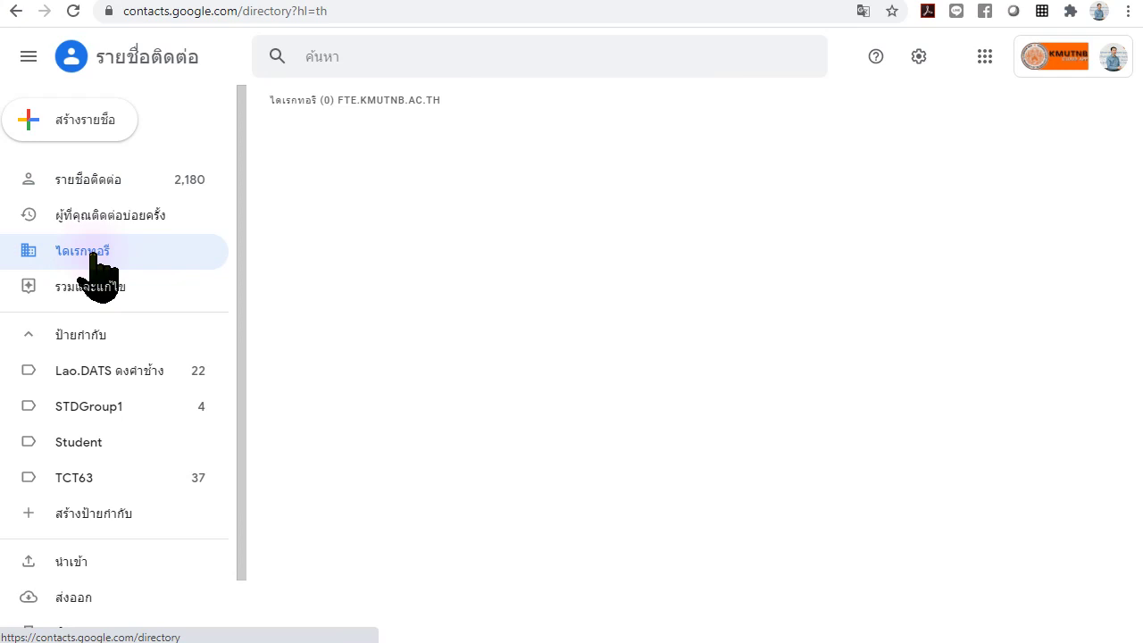
left_click(372, 52)
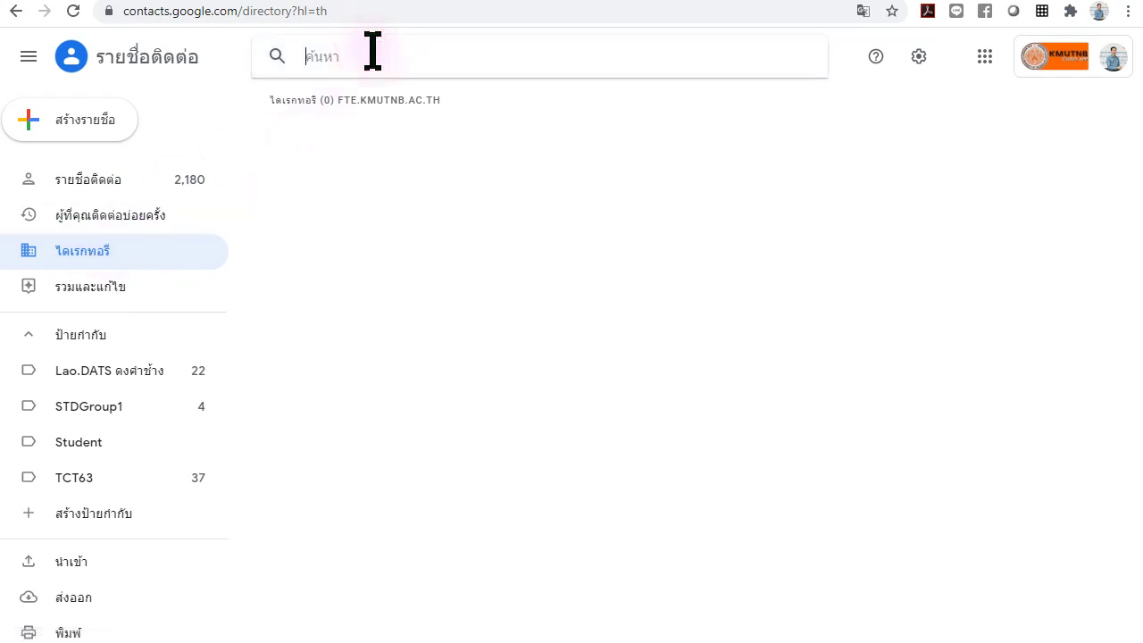
type("s630204")
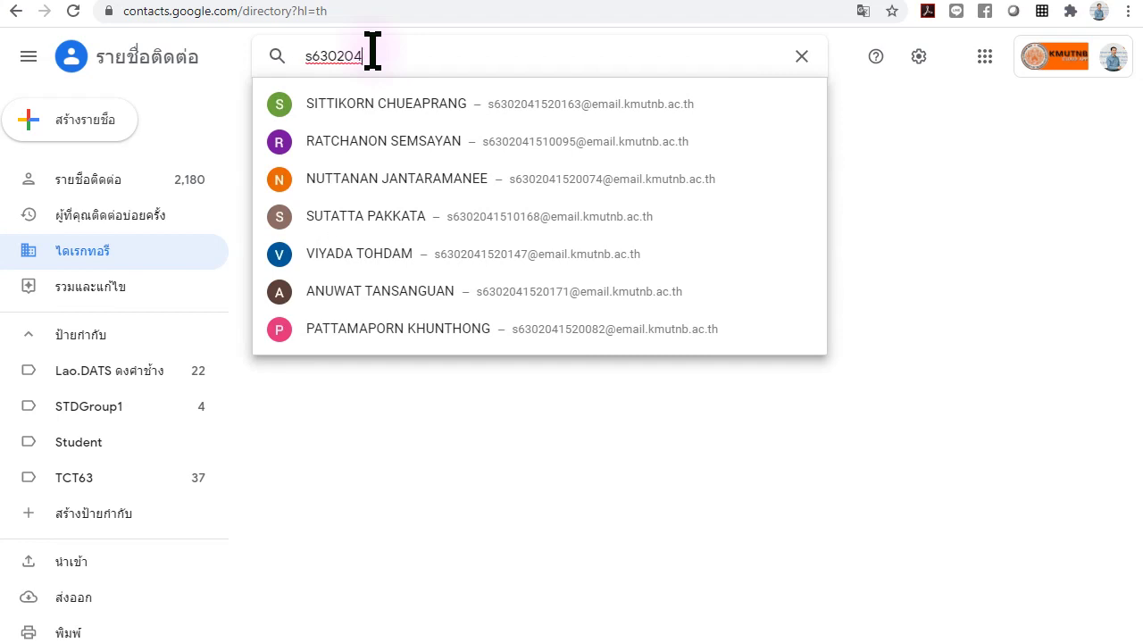
type("6")
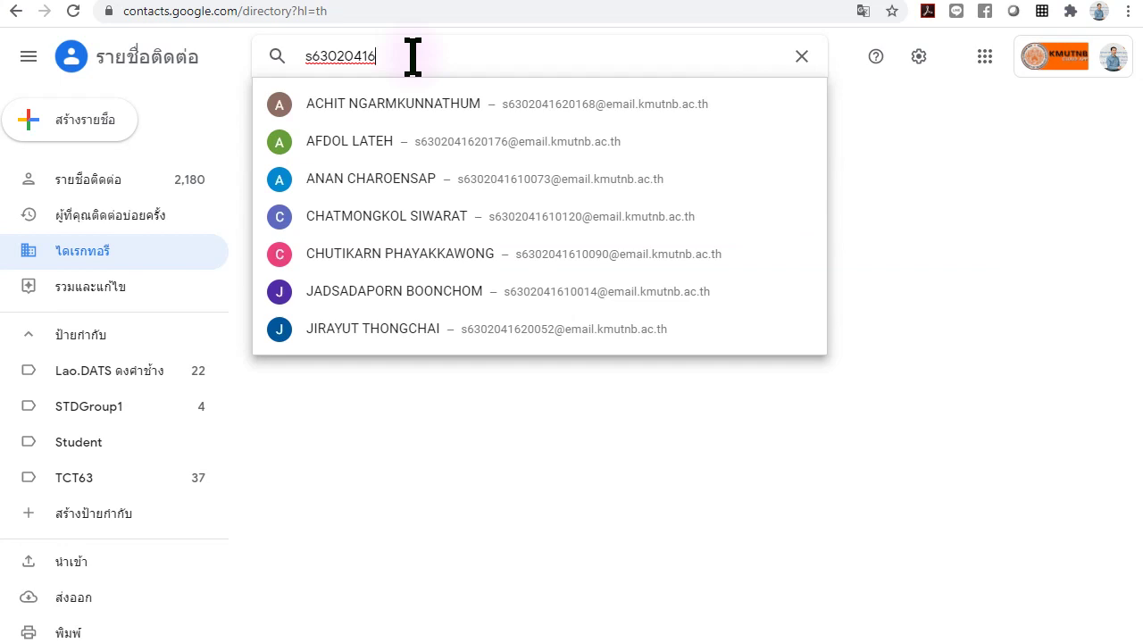
key("Return")
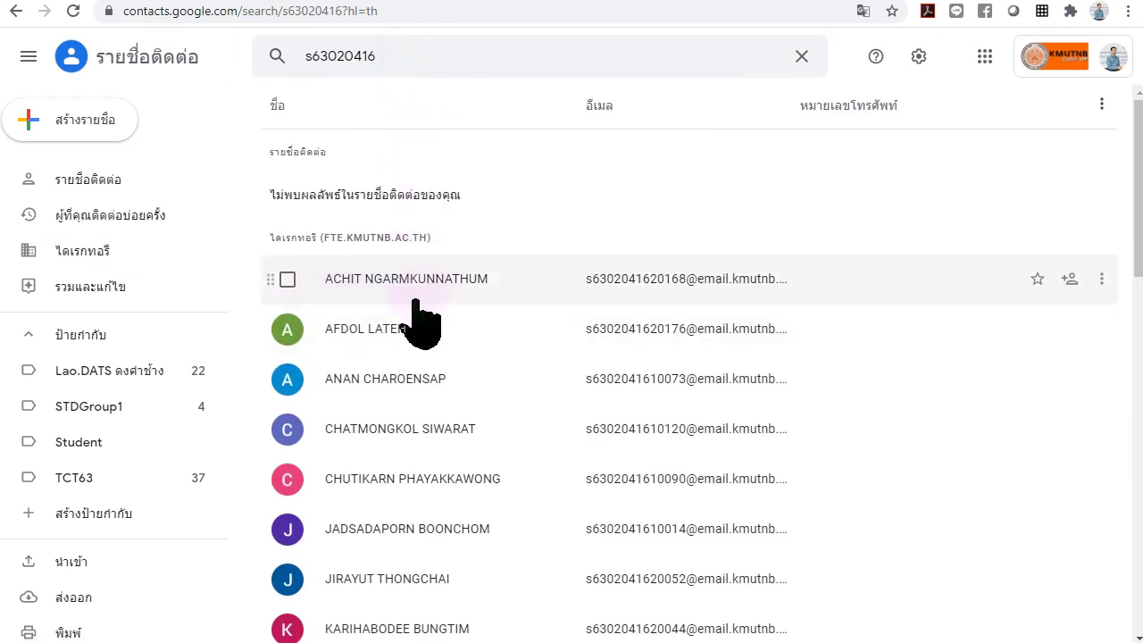
left_click(287, 280)
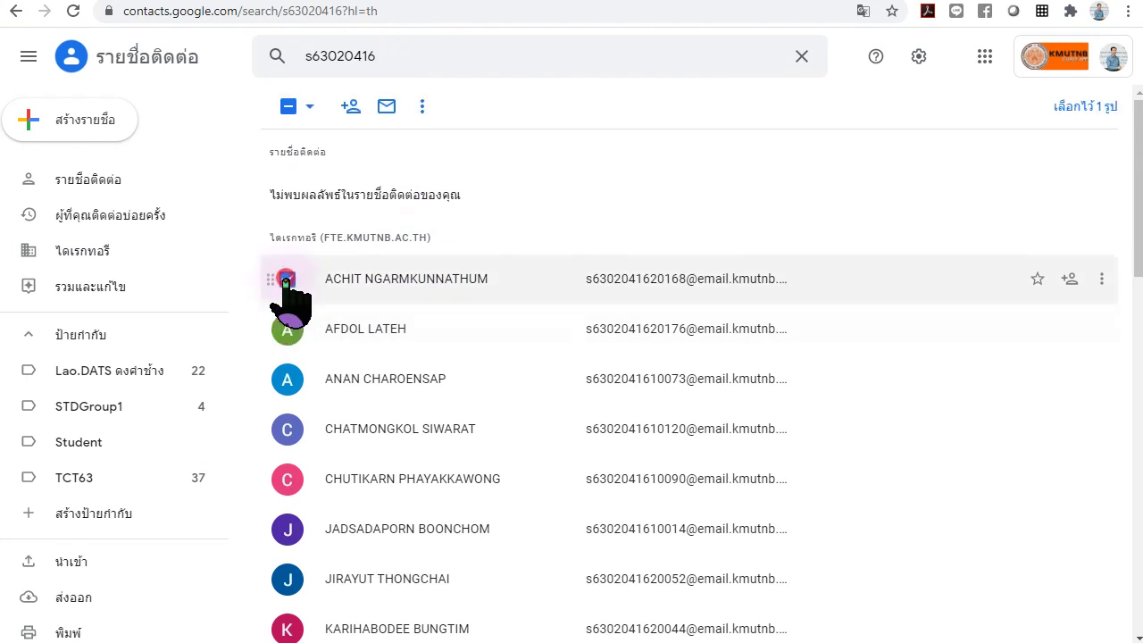
left_click(309, 106)
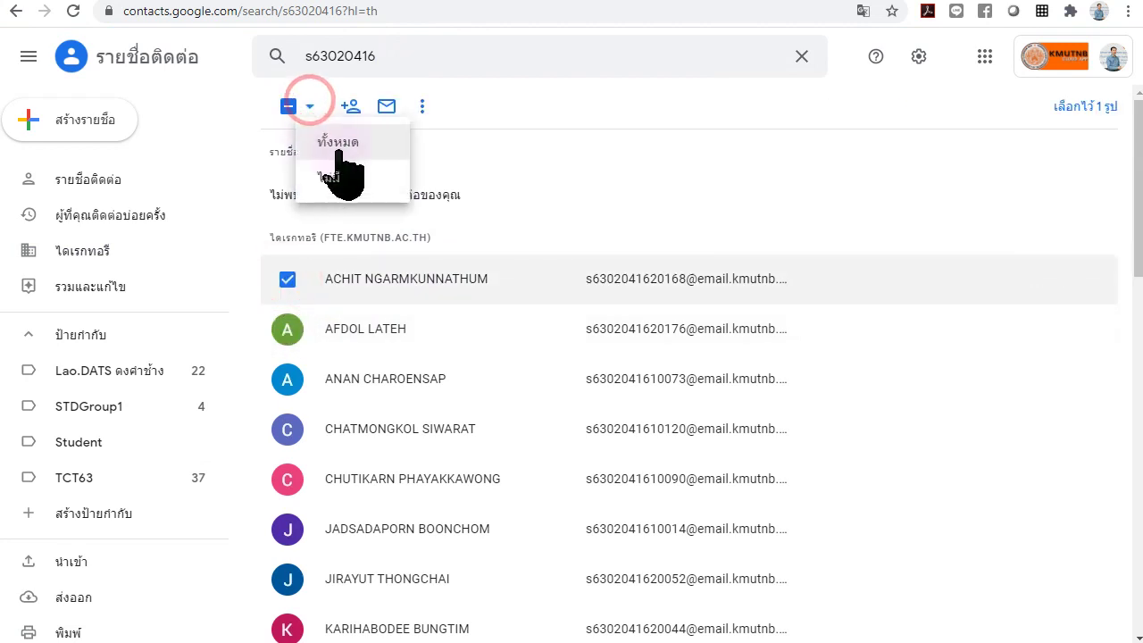
left_click(339, 144)
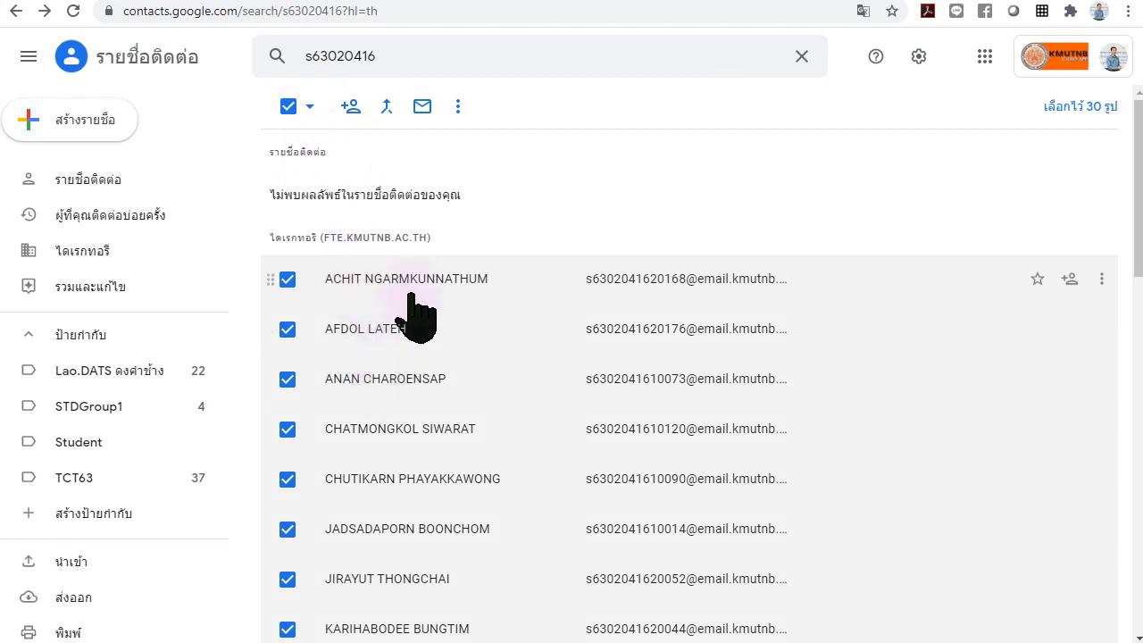
scroll(415, 308, "down", 5)
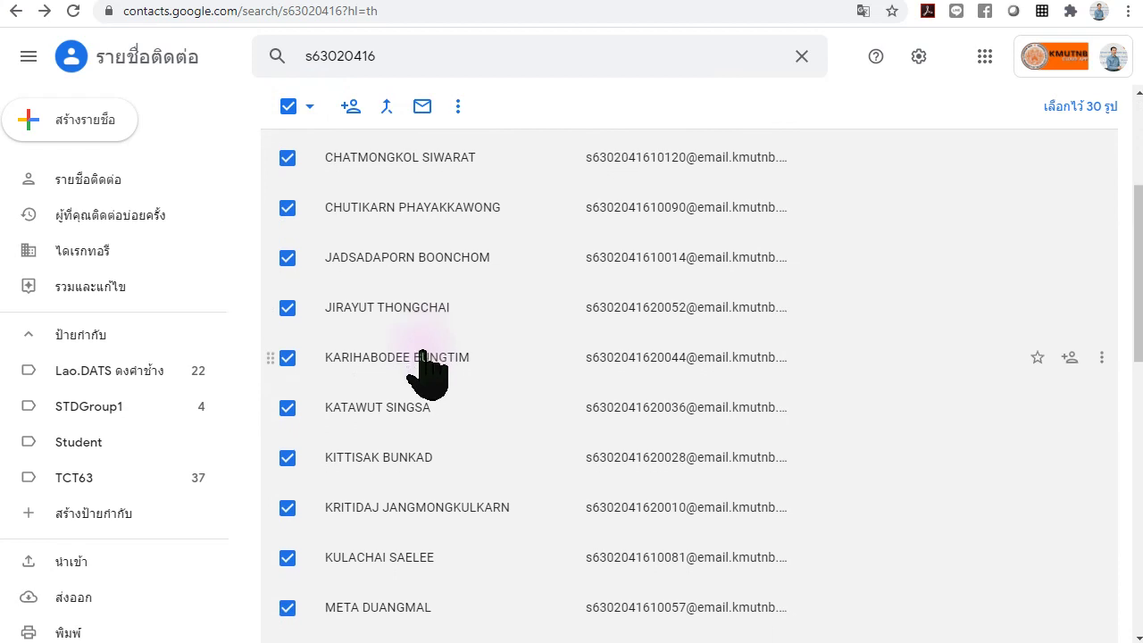
scroll(426, 384, "down", 1)
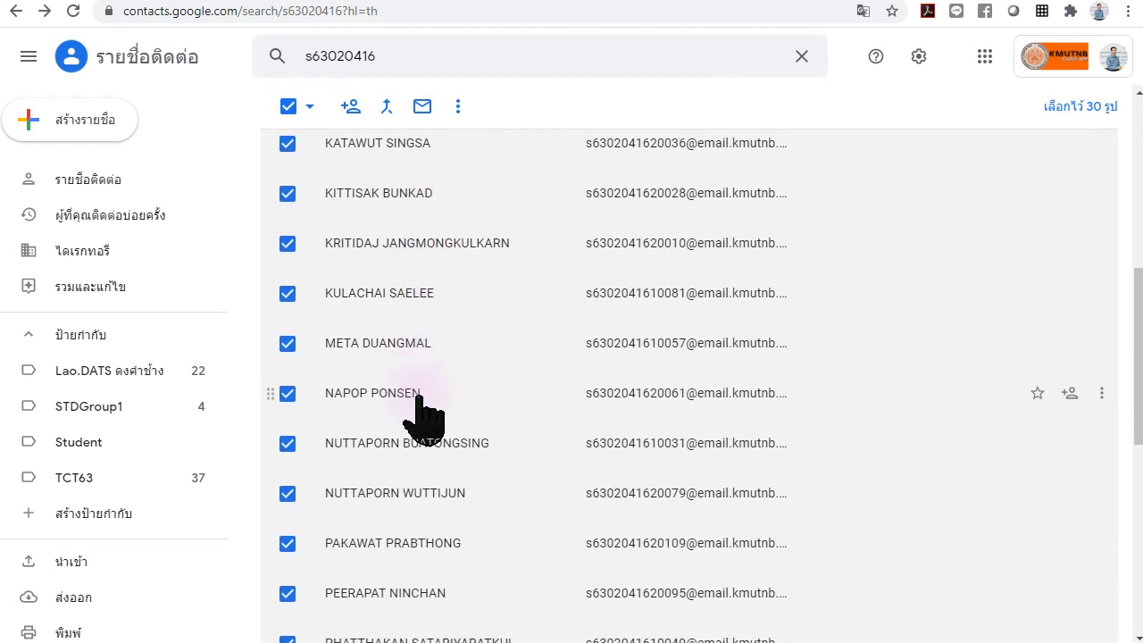
scroll(425, 411, "up", 6)
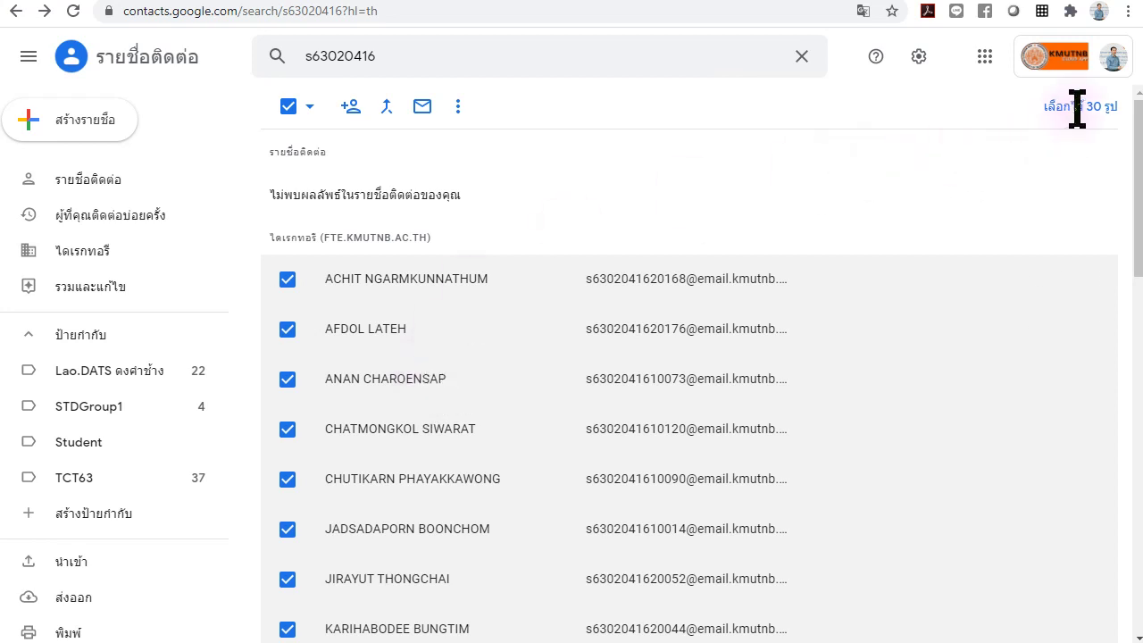
left_click(287, 280)
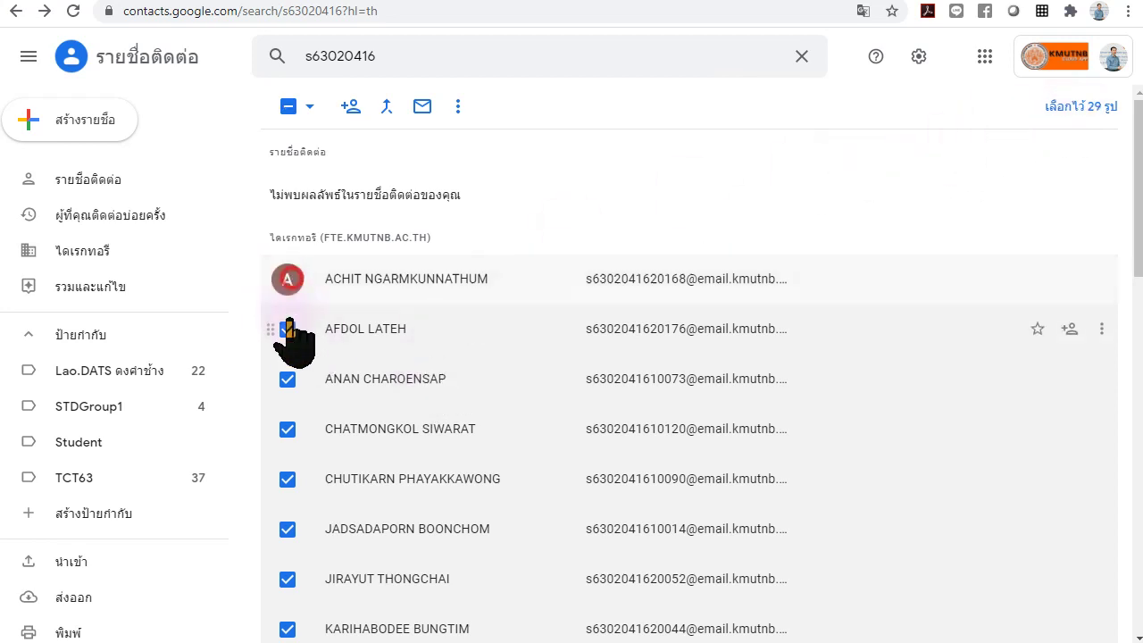
left_click(287, 280)
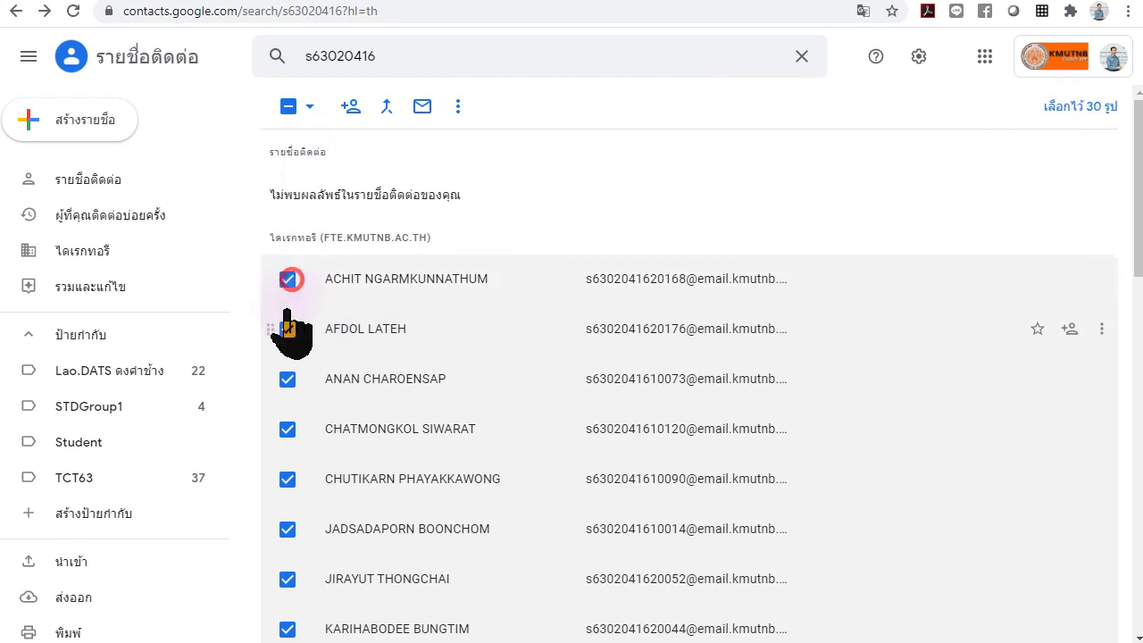
left_click(309, 106)
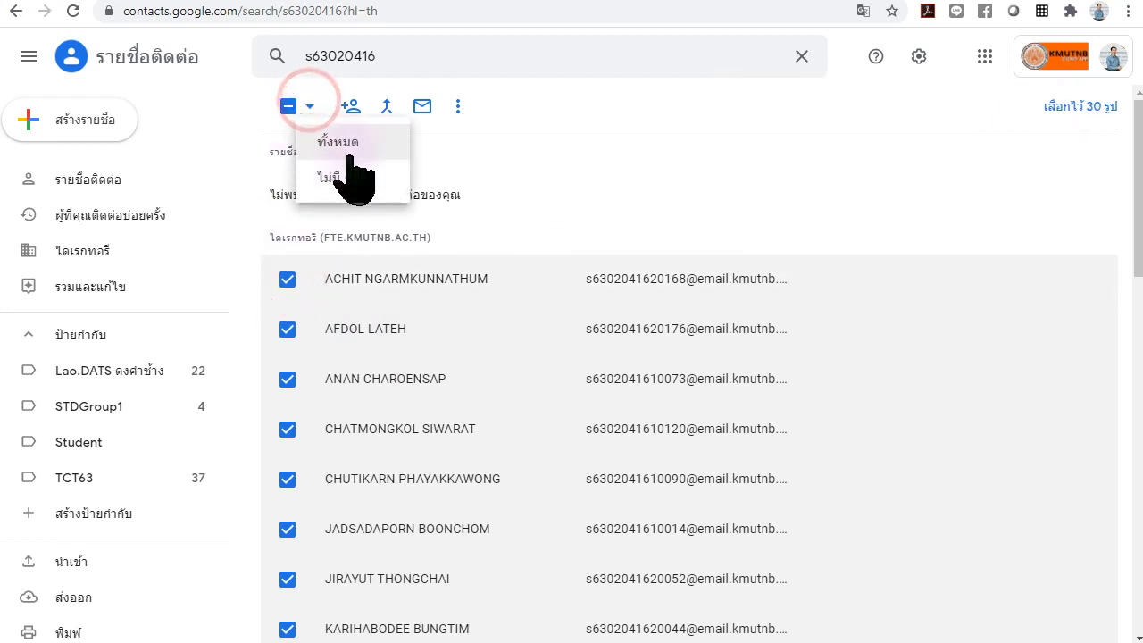
left_click(344, 145)
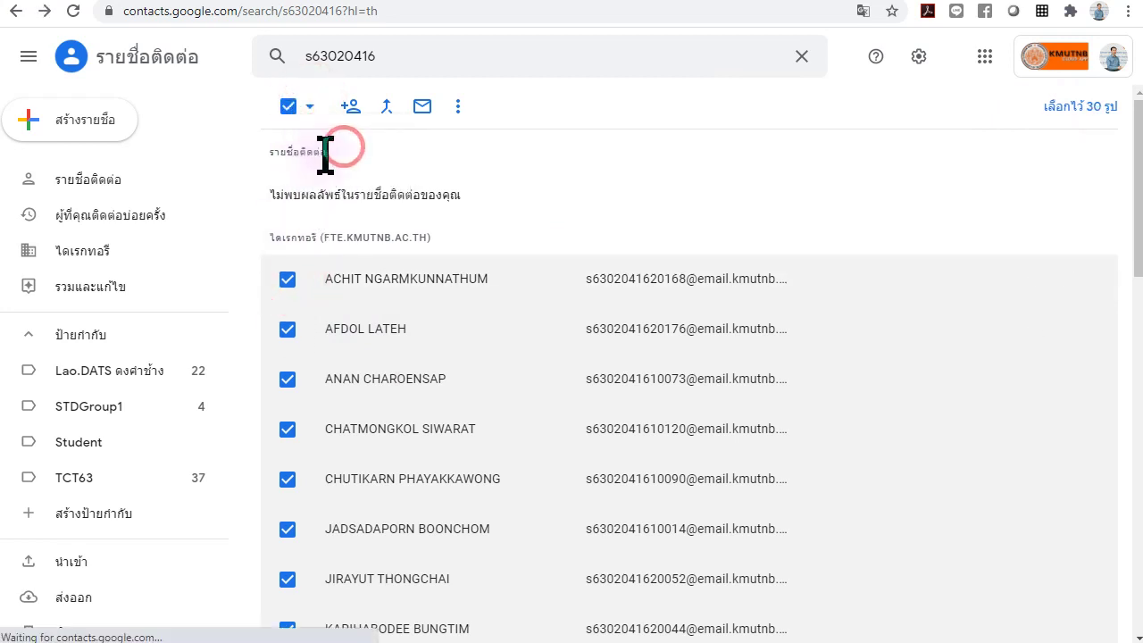
Add the 30 selected directory students to your personal contacts
left_click(460, 106)
left_click(525, 176)
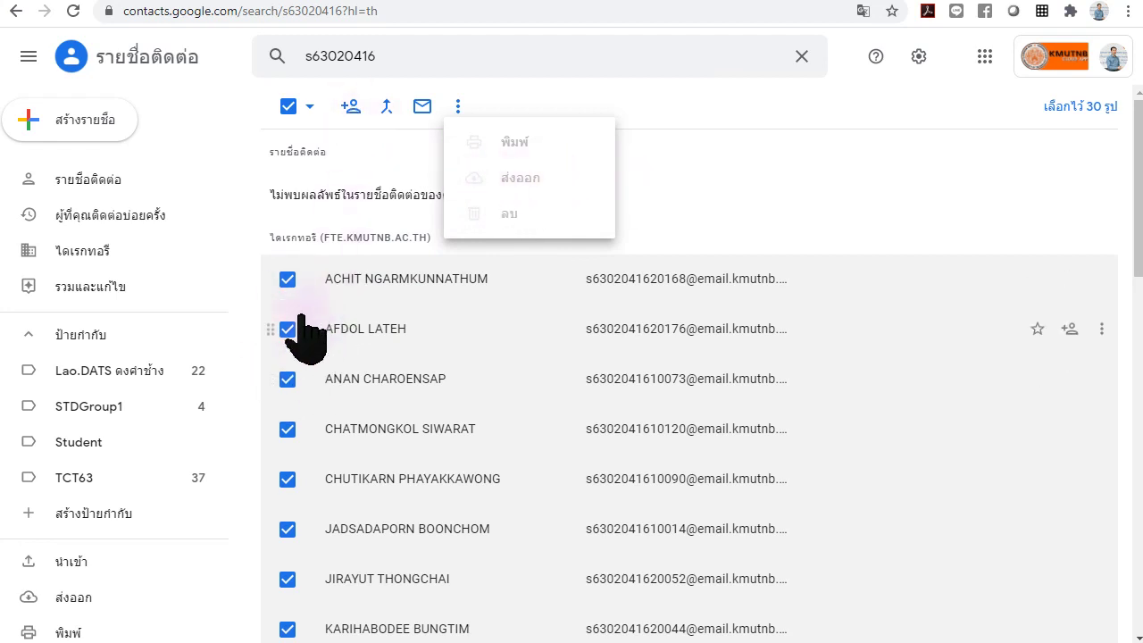
left_click(351, 108)
left_click(351, 108)
left_click(351, 108)
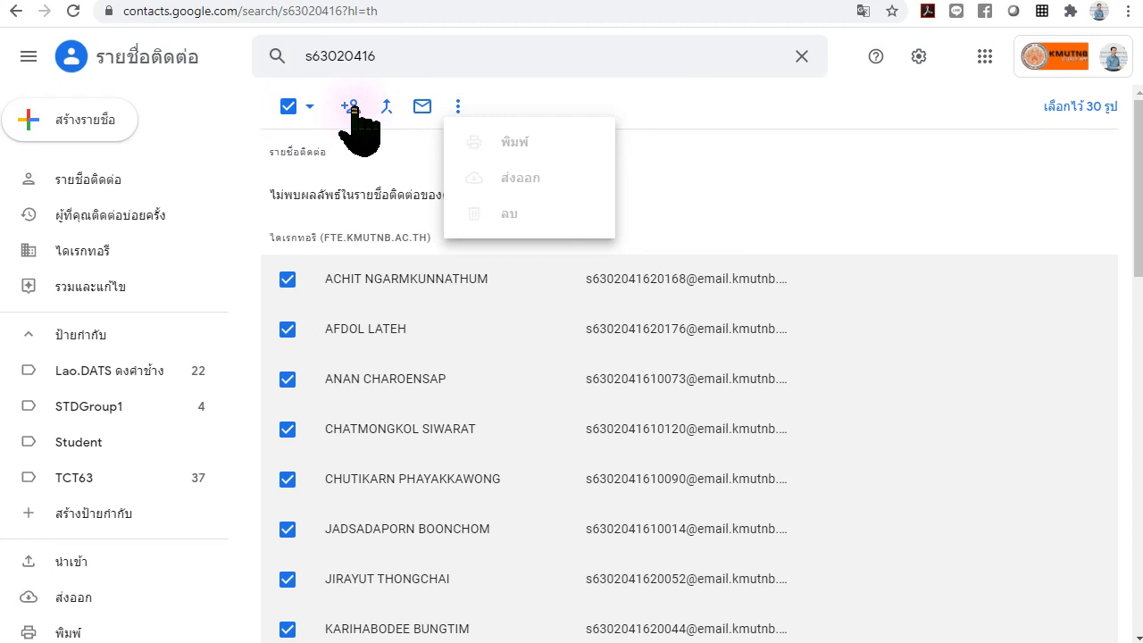
left_click(351, 109)
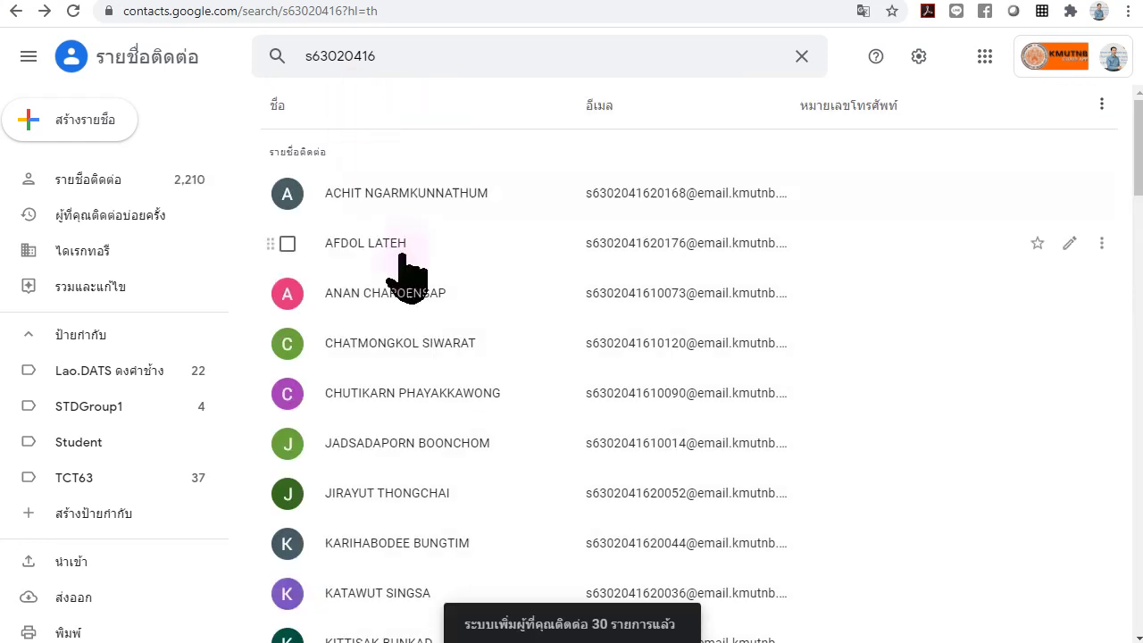
left_click(602, 625)
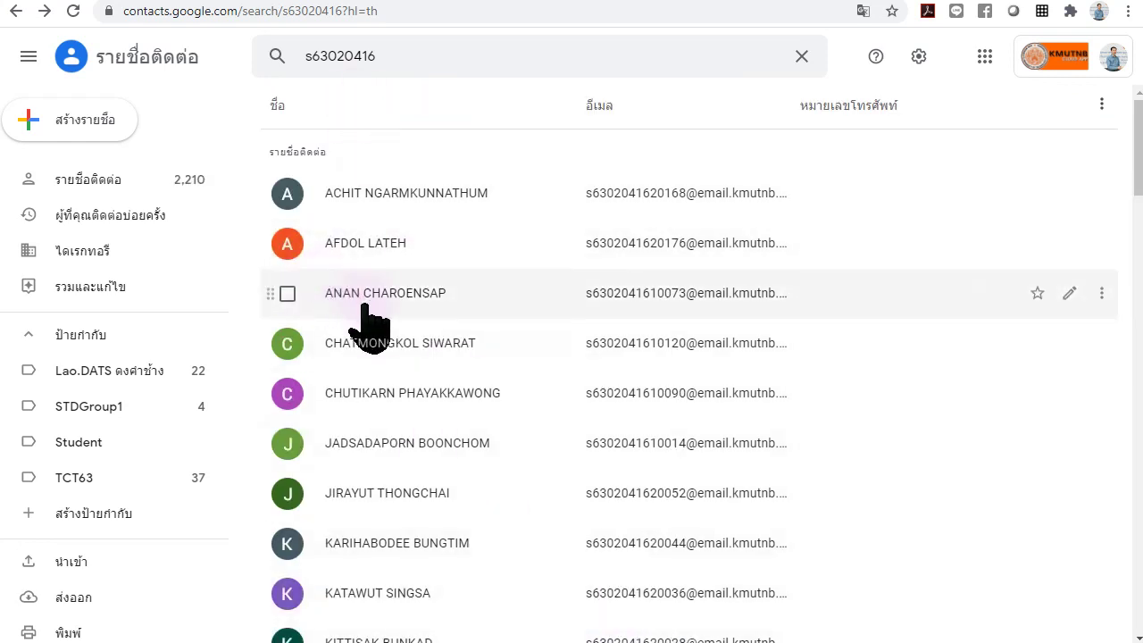
Select all the listed student contacts and export them in Google CSV format
left_click(287, 195)
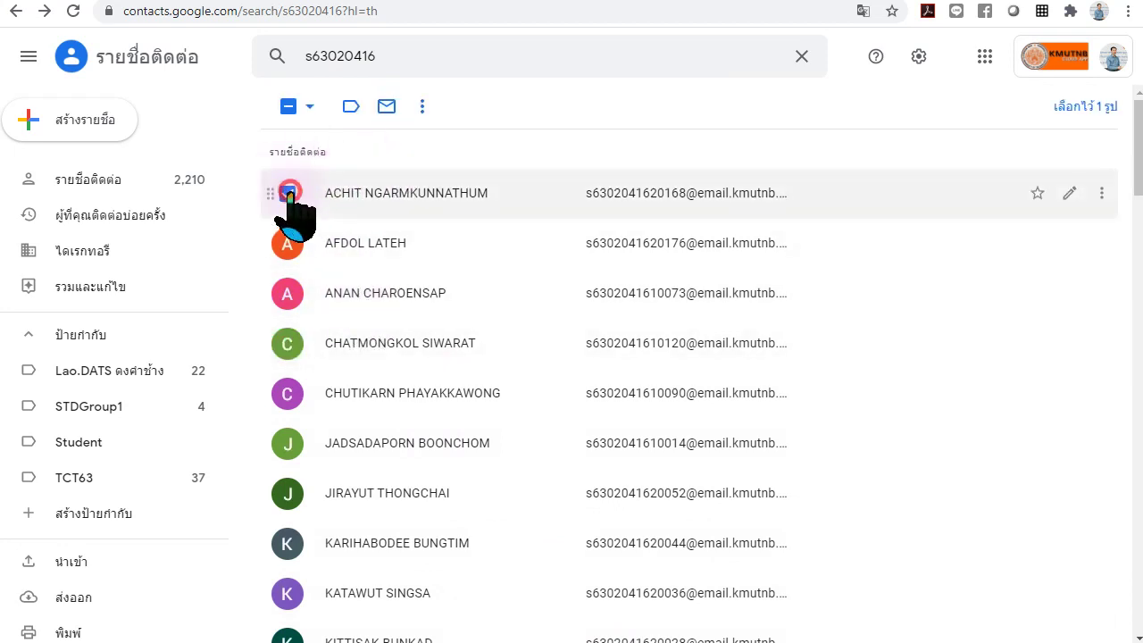
left_click(310, 107)
left_click(338, 143)
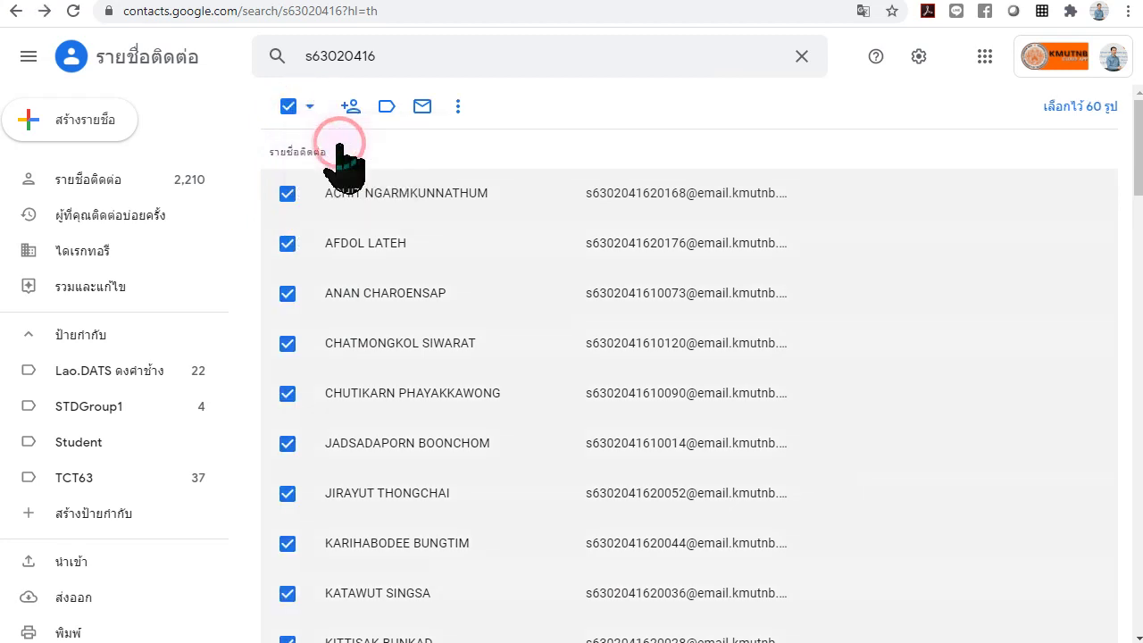
left_click(458, 106)
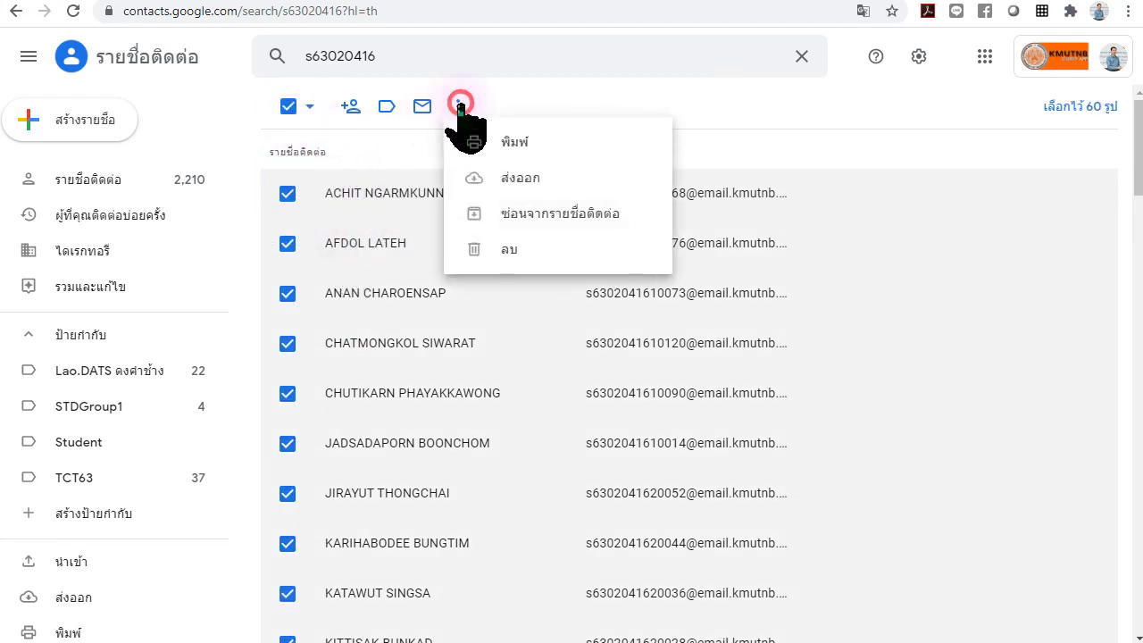
left_click(546, 186)
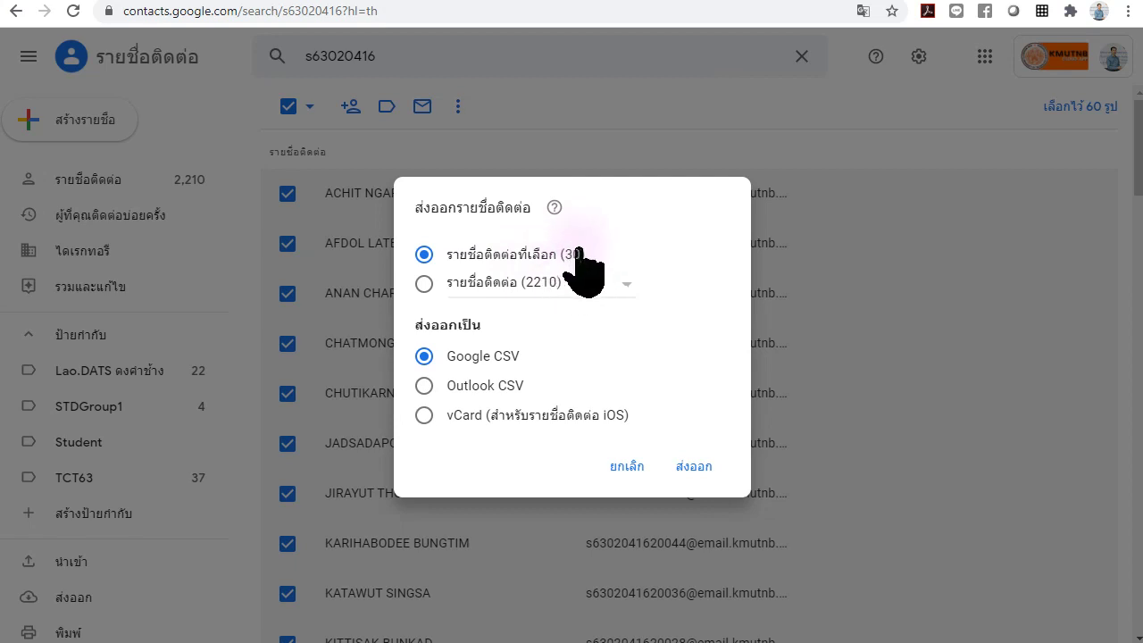
left_click(696, 482)
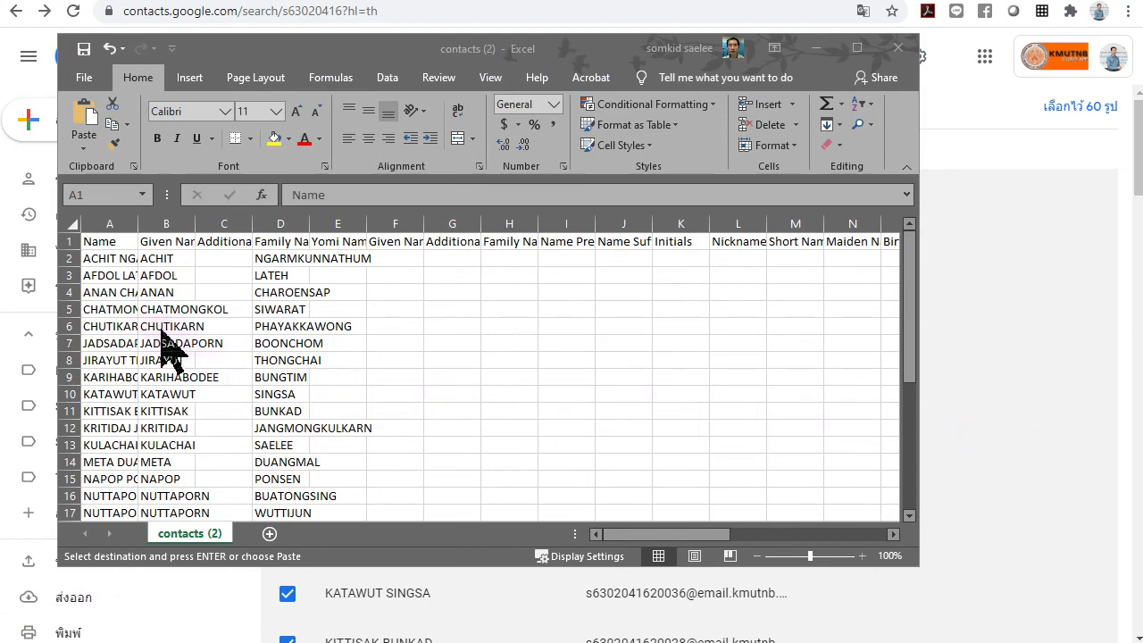
Check the name fields in row 2 and the first e-mail address in AE2
left_click(98, 258)
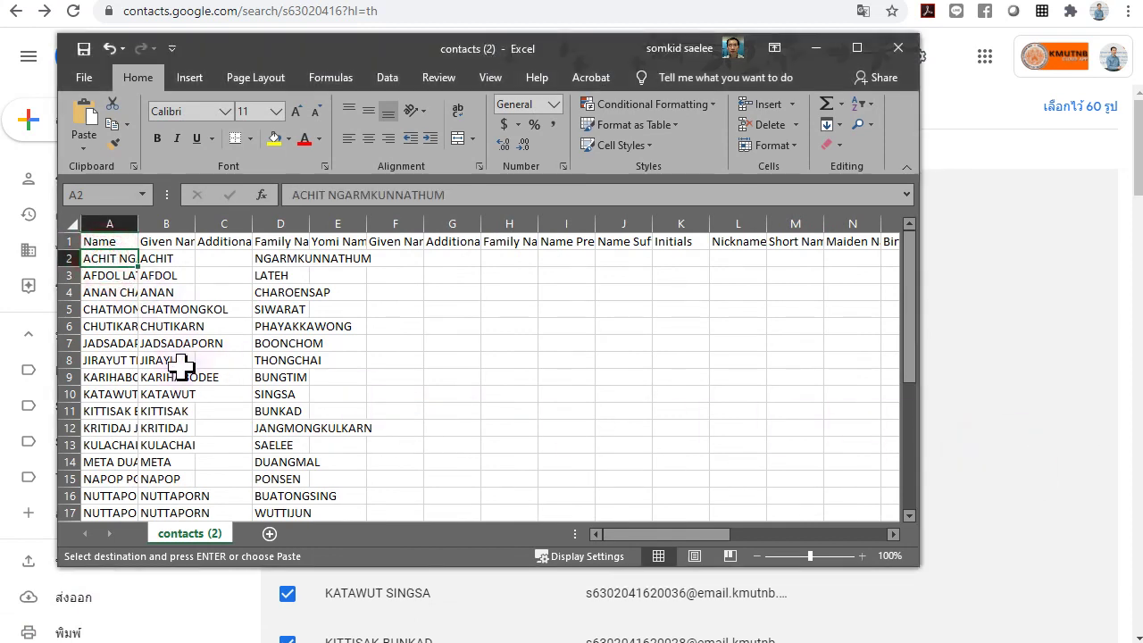
key("Right")
key("Right")
key("Right")
key("Right")
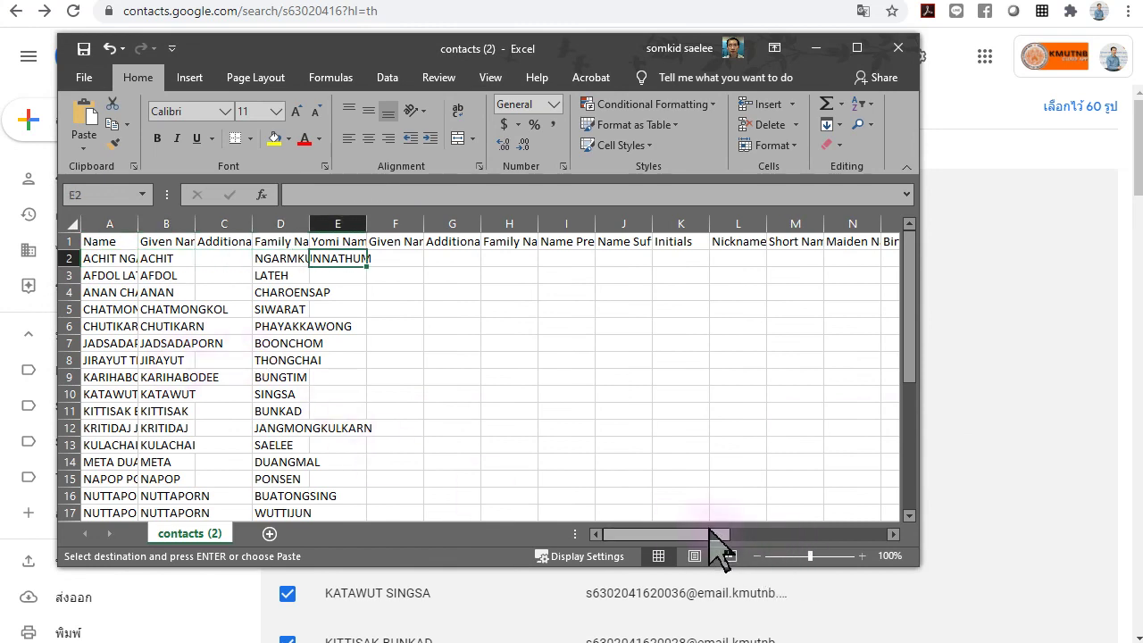
left_click(111, 258)
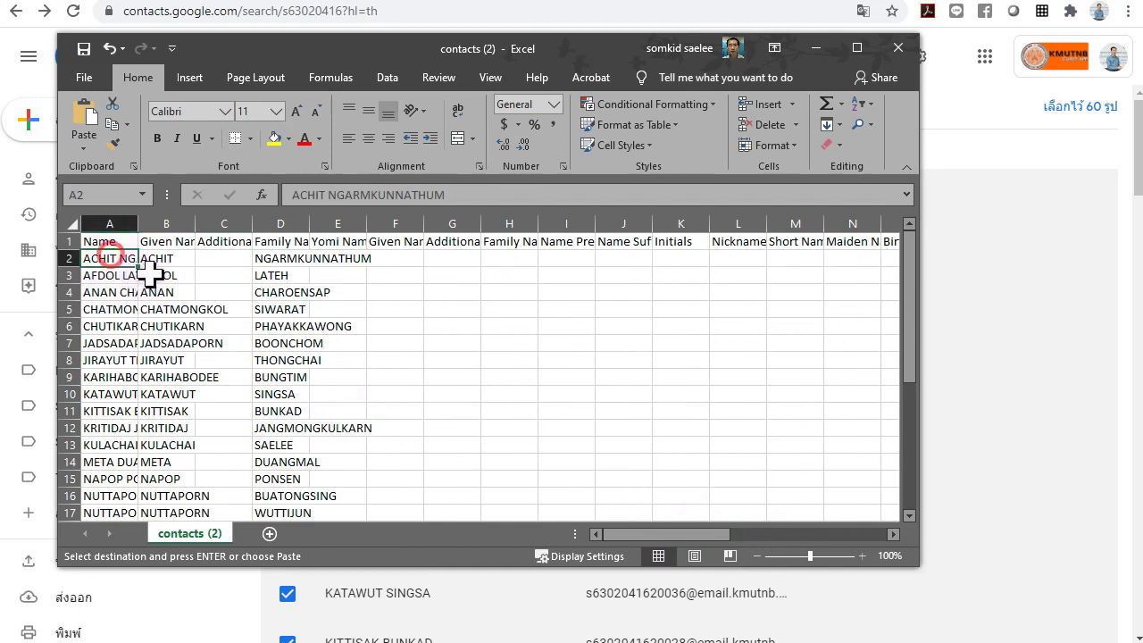
left_click(154, 259)
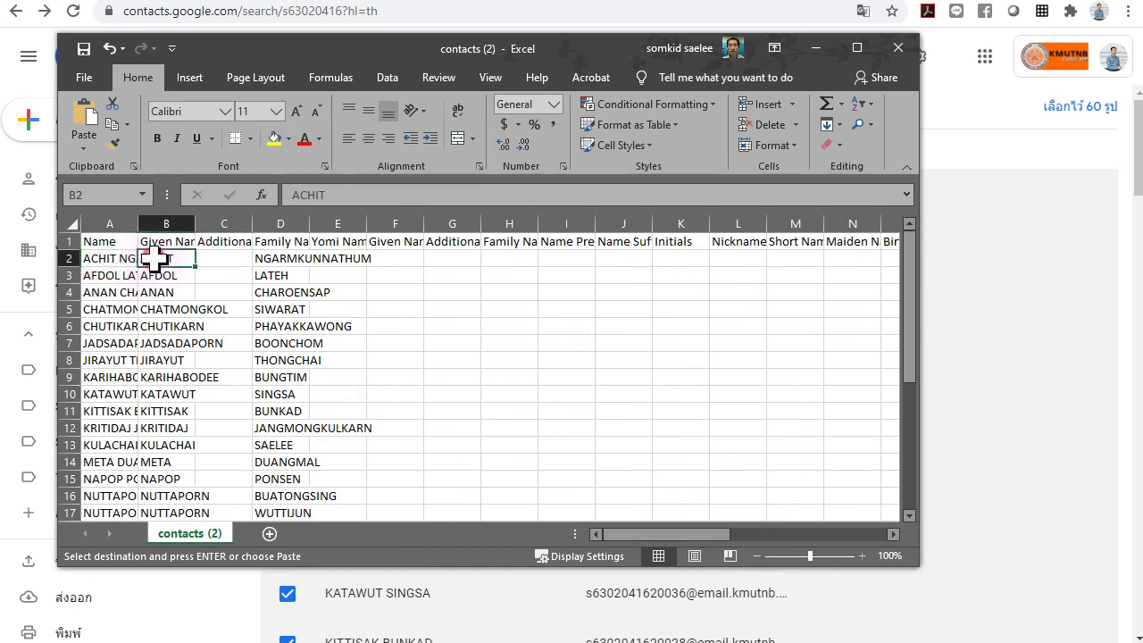
left_click(286, 257)
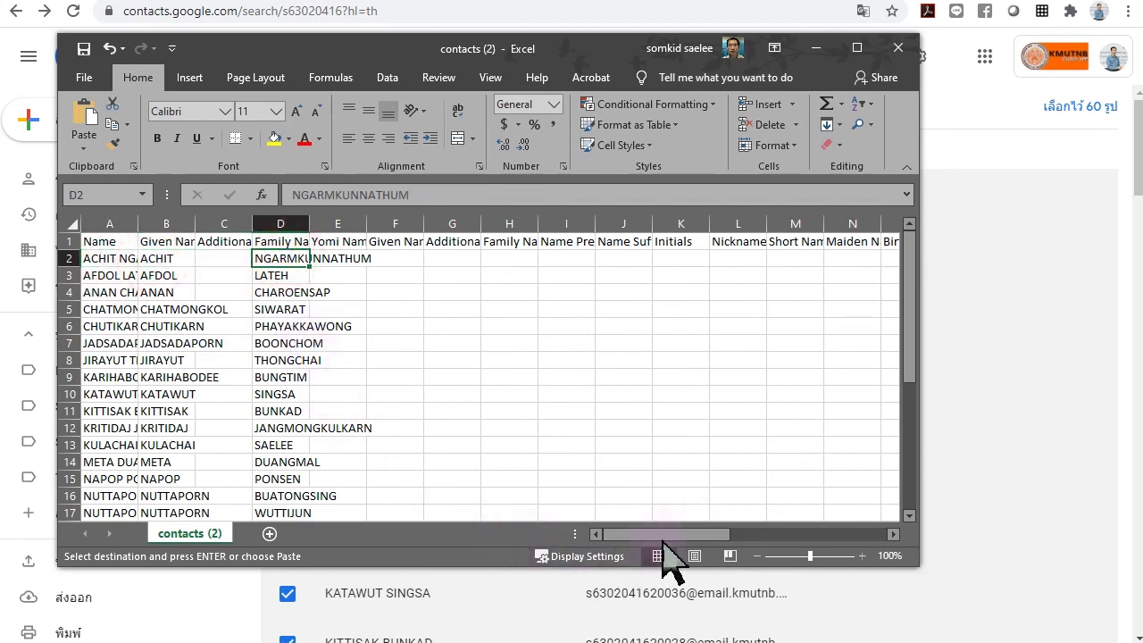
left_click_drag(666, 534, 827, 536)
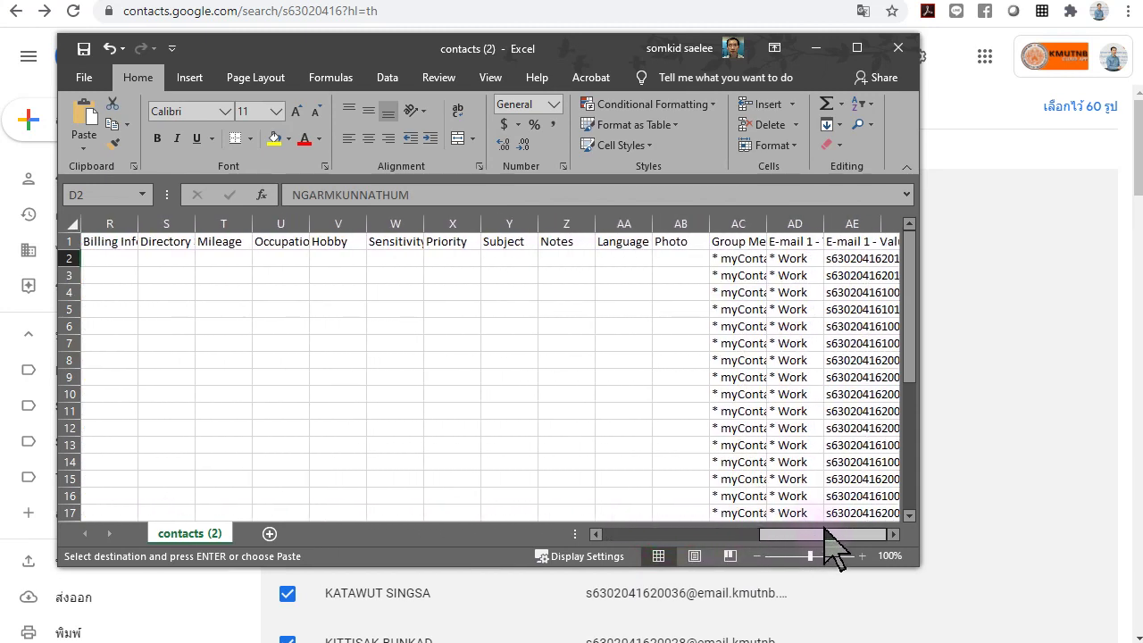
left_click(855, 258)
left_click(829, 534)
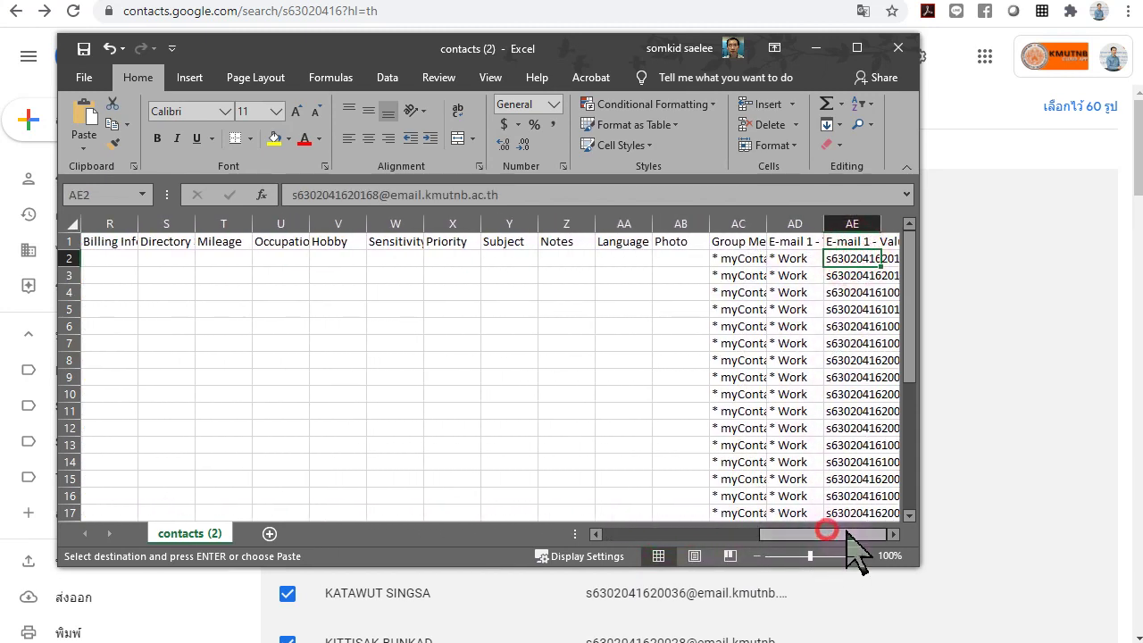
left_click(855, 258)
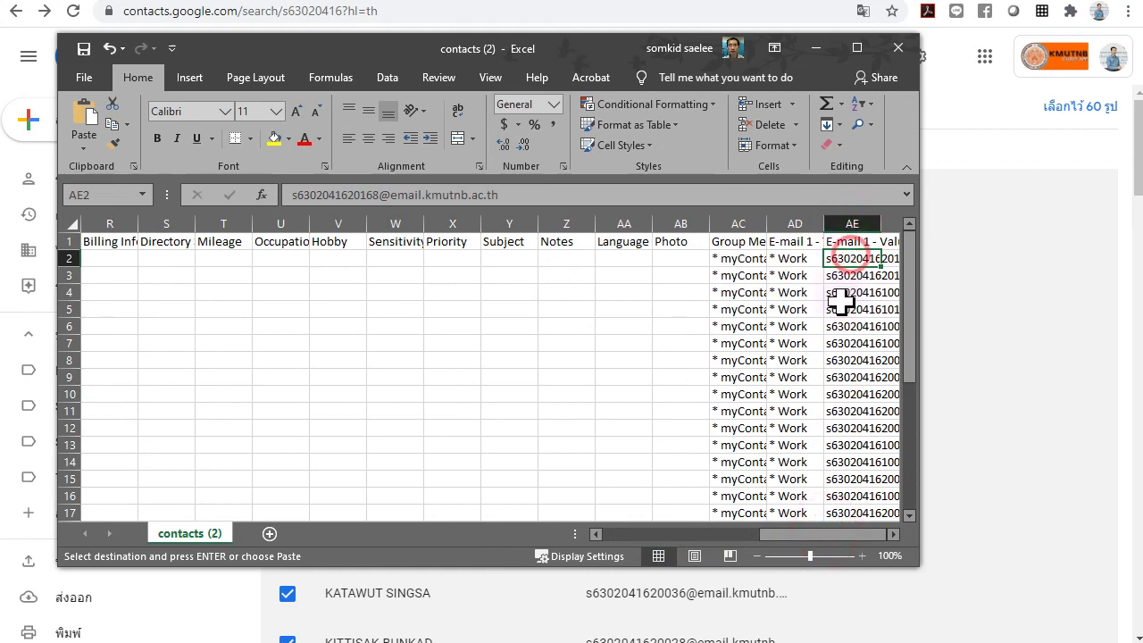
Copy the 30 e-mail addresses in AE2:AE31 and return to the browser
scroll(842, 348, "down", 6)
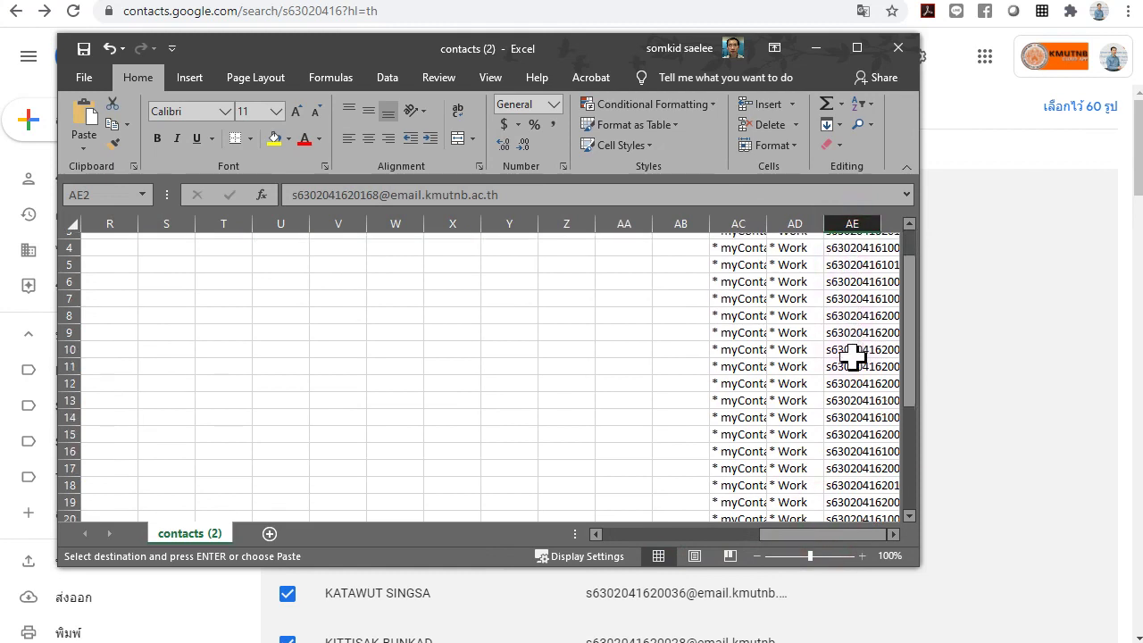
left_click(862, 447, "shift")
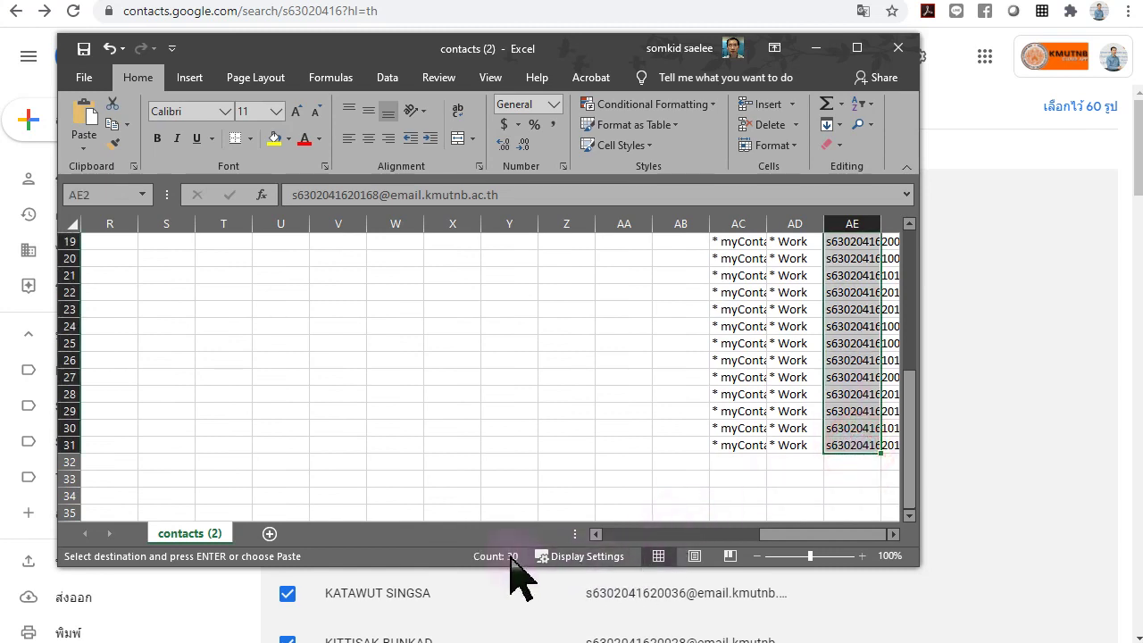
key("ctrl+q")
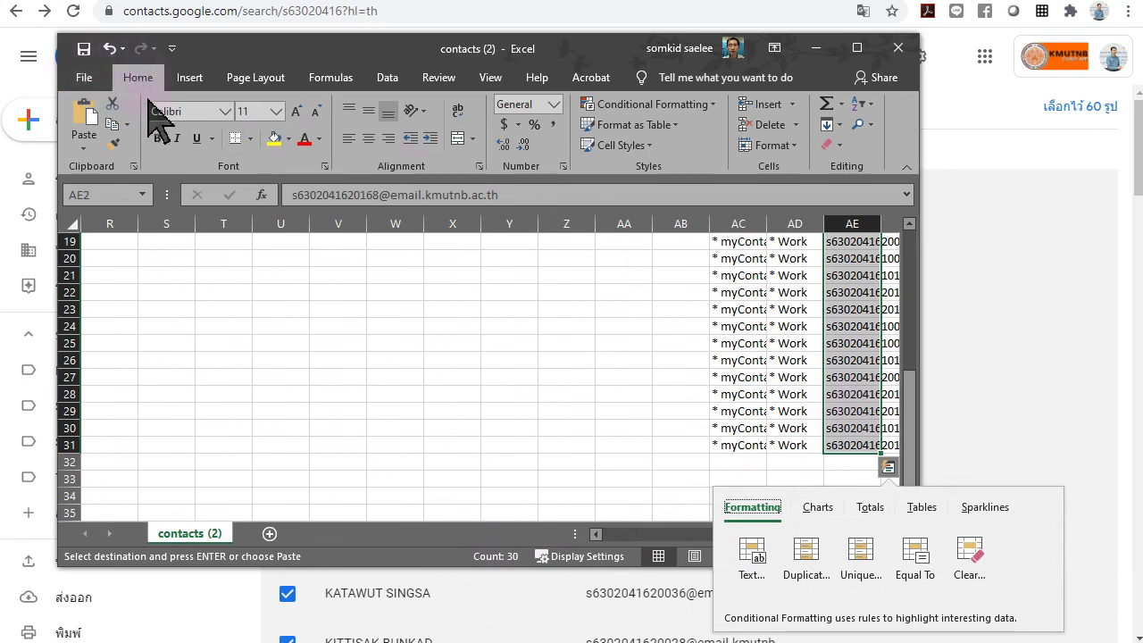
right_click(851, 325)
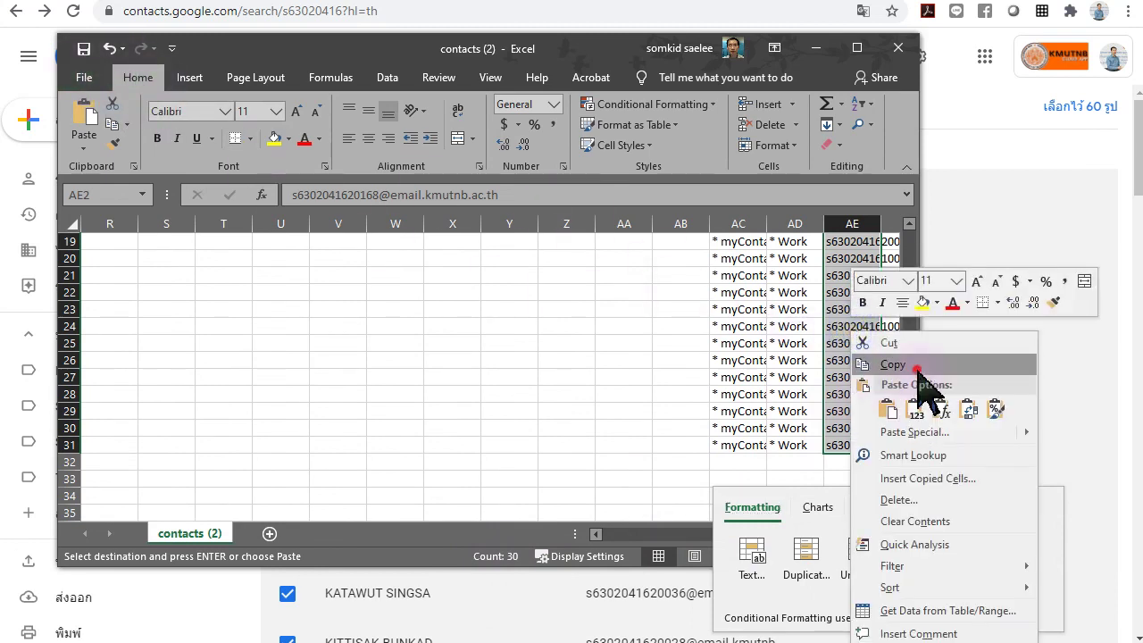
left_click(913, 365)
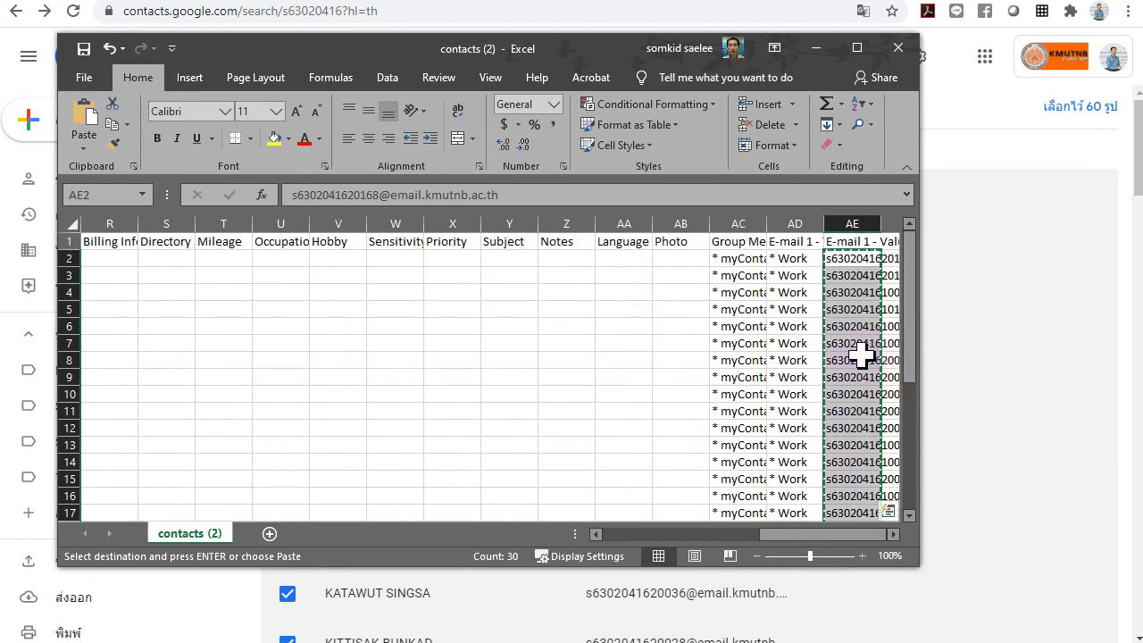
key("alt+Tab")
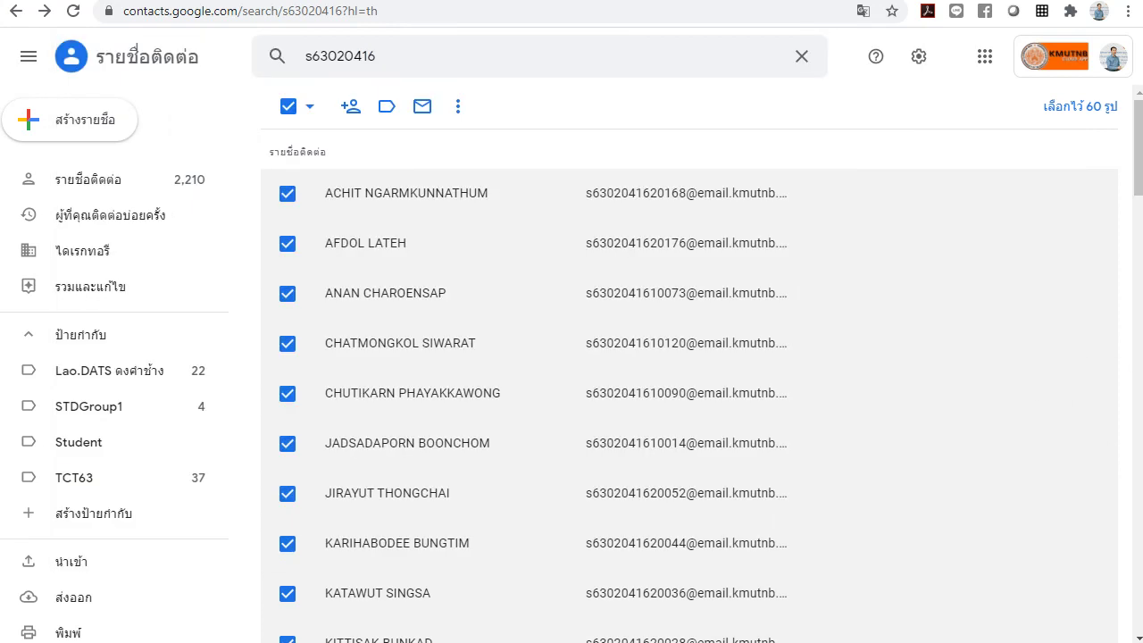
Open Google Groups' My groups list from the Google apps grid
left_click(892, 366)
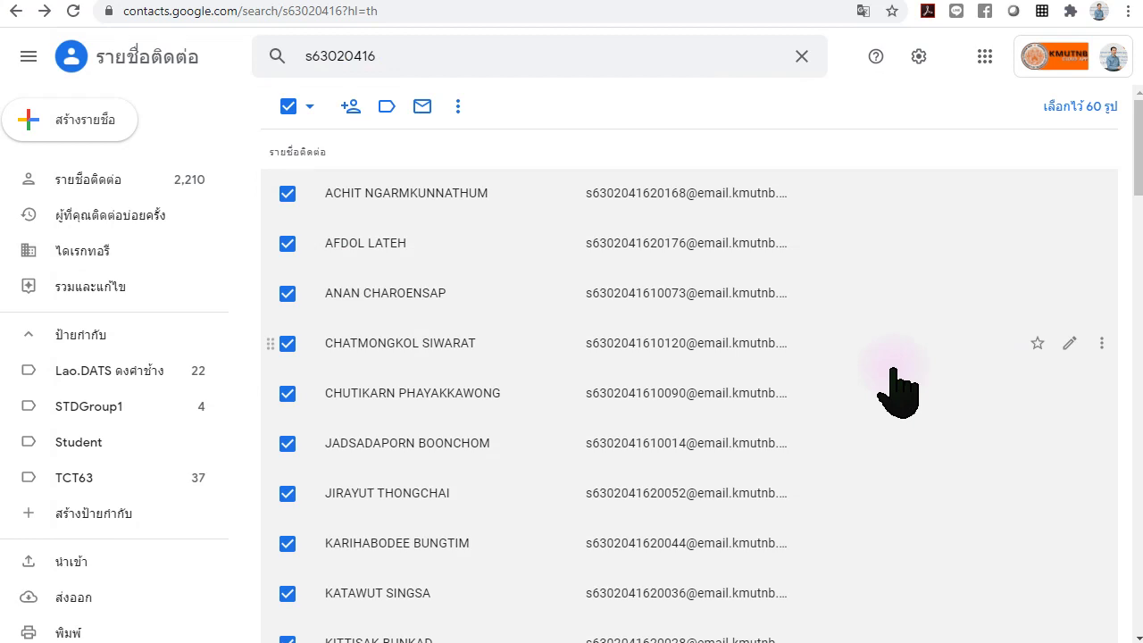
left_click(984, 56)
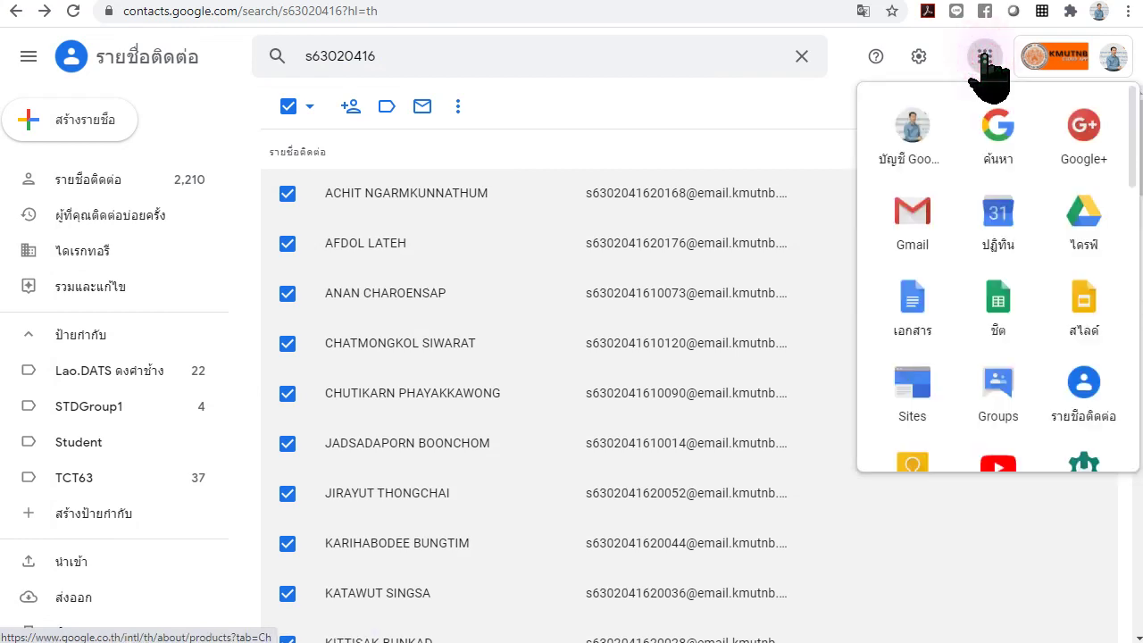
left_click(1002, 393)
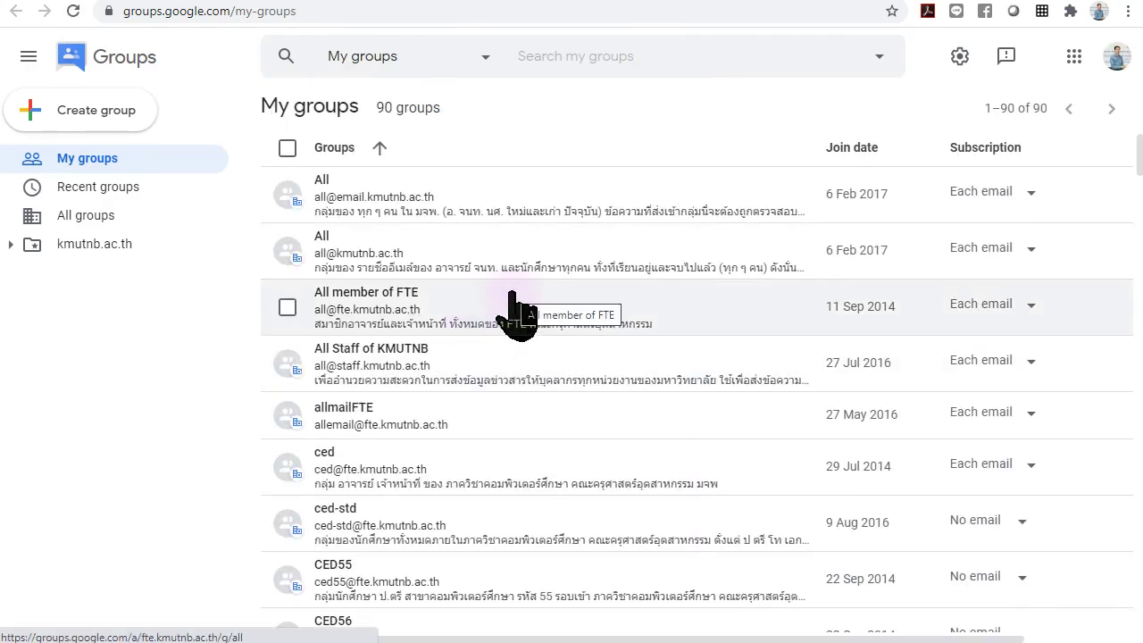
scroll(523, 322, "down", 5)
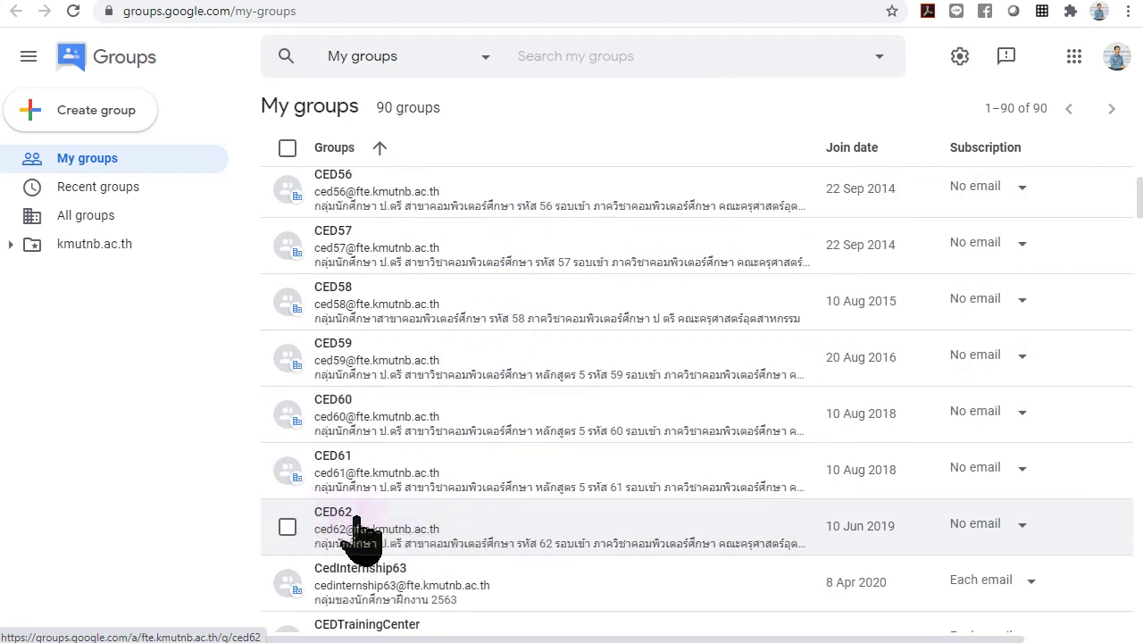
left_click(502, 519)
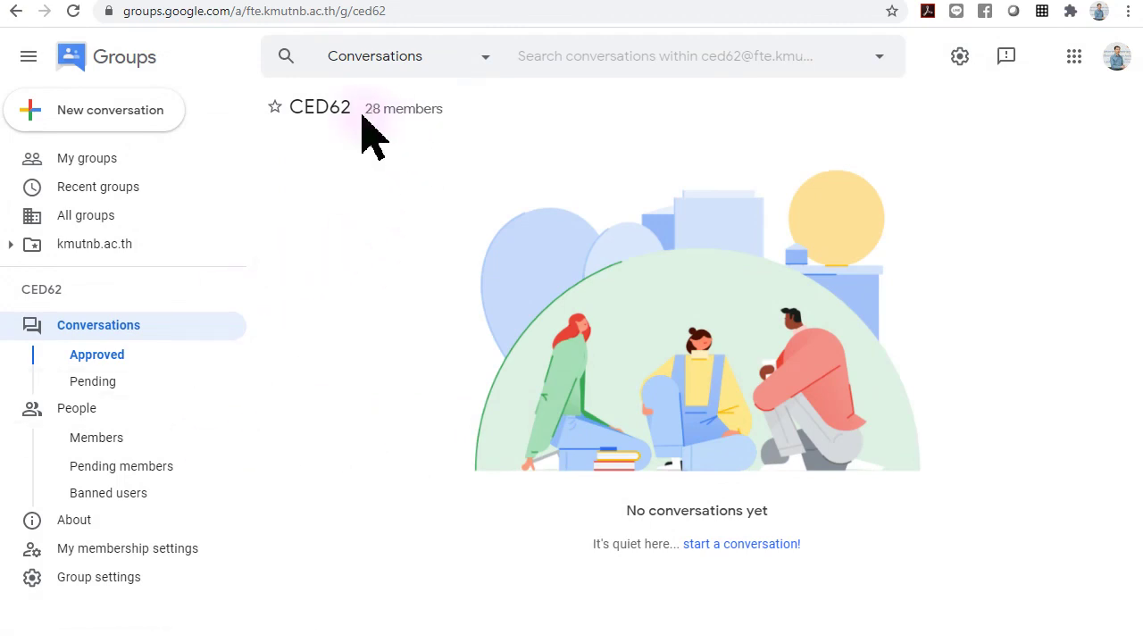
left_click_drag(363, 110, 446, 110)
left_click(437, 176)
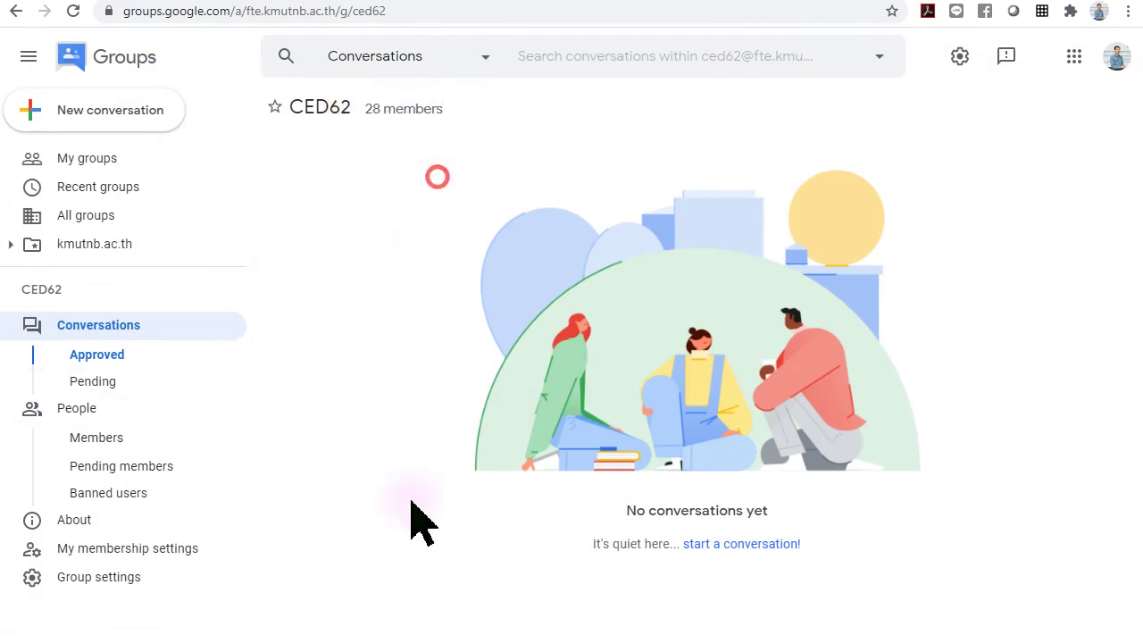
left_click(82, 580)
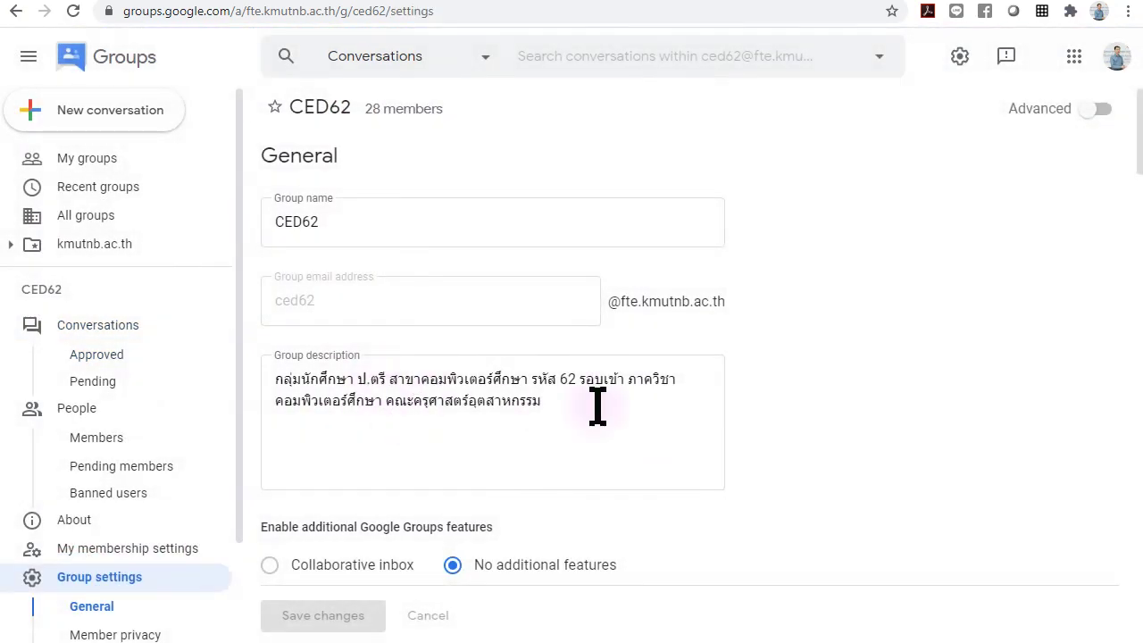
left_click(1076, 56)
left_click(1007, 380)
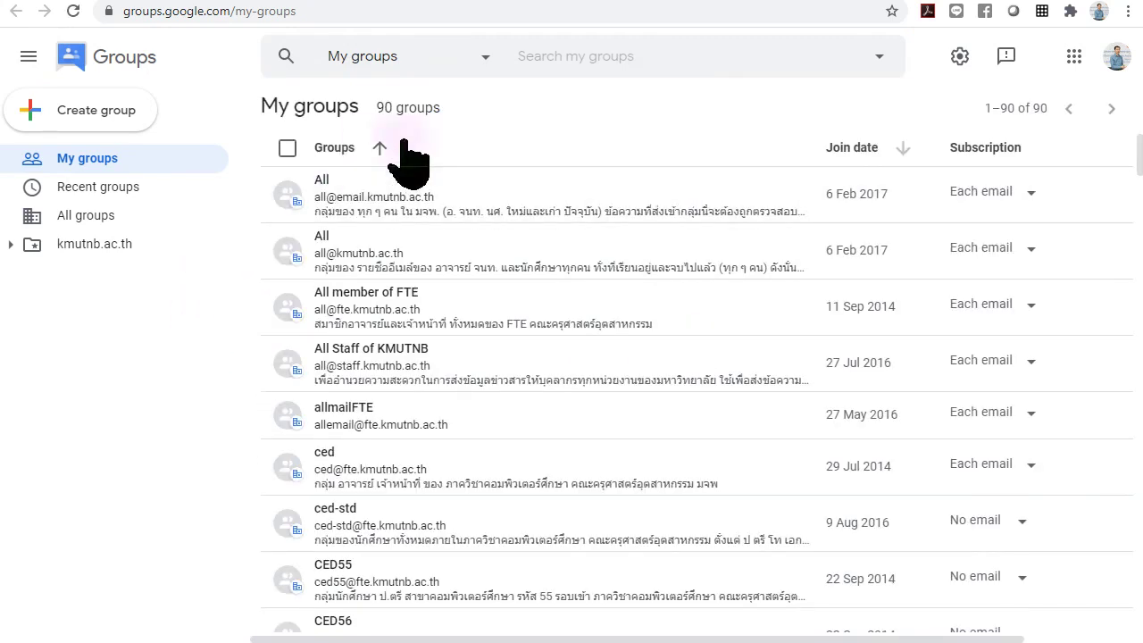
left_click(30, 166)
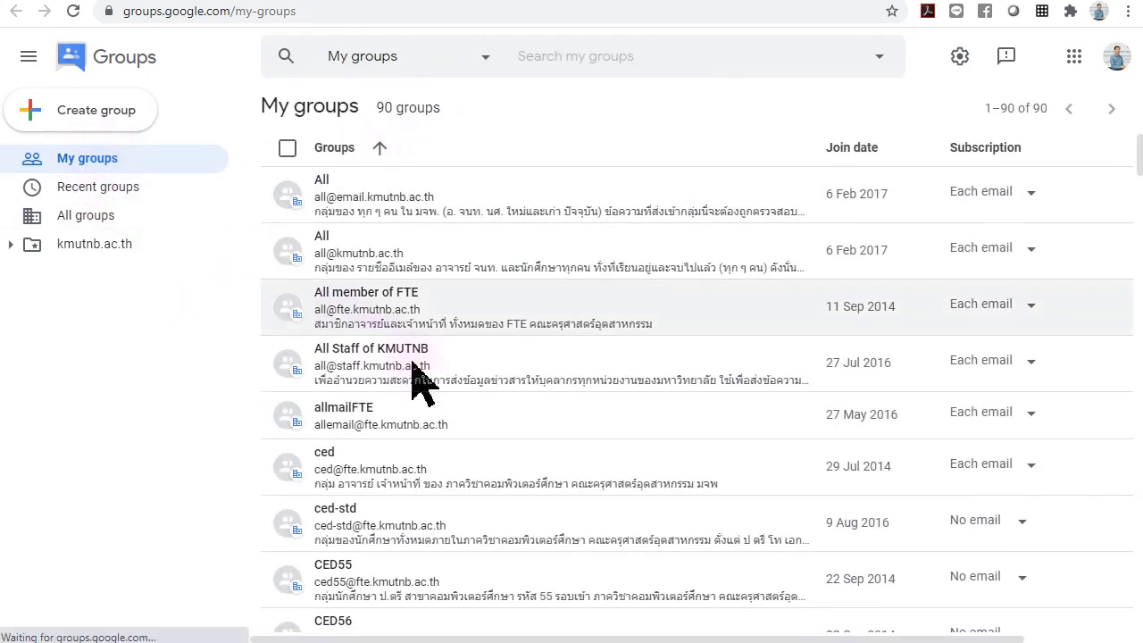
scroll(467, 421, "down", 5)
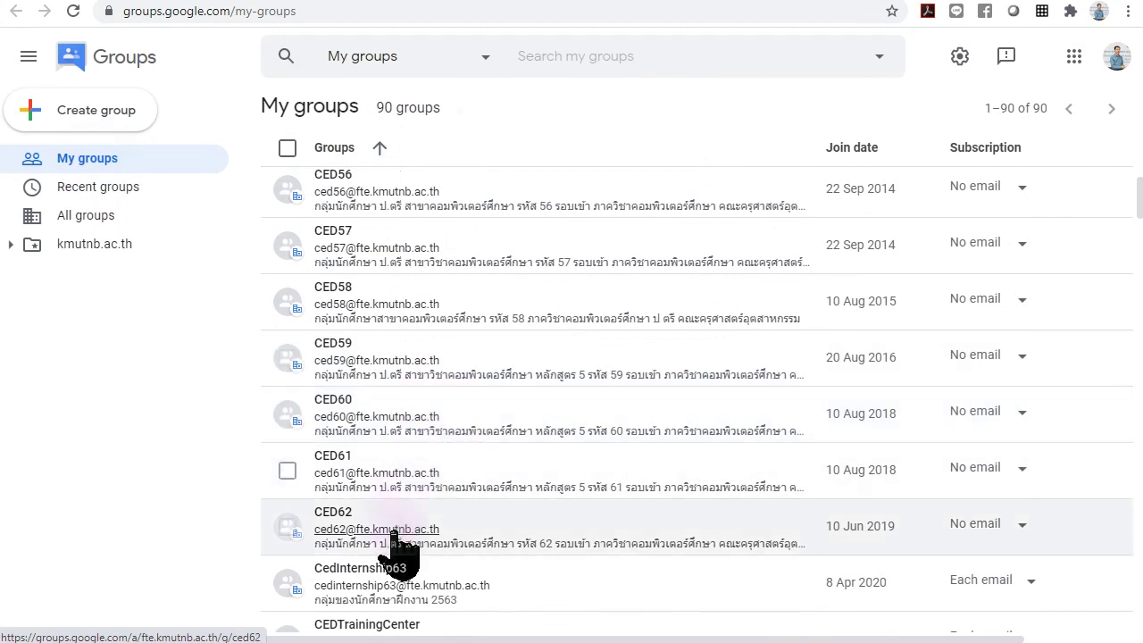
left_click(98, 111)
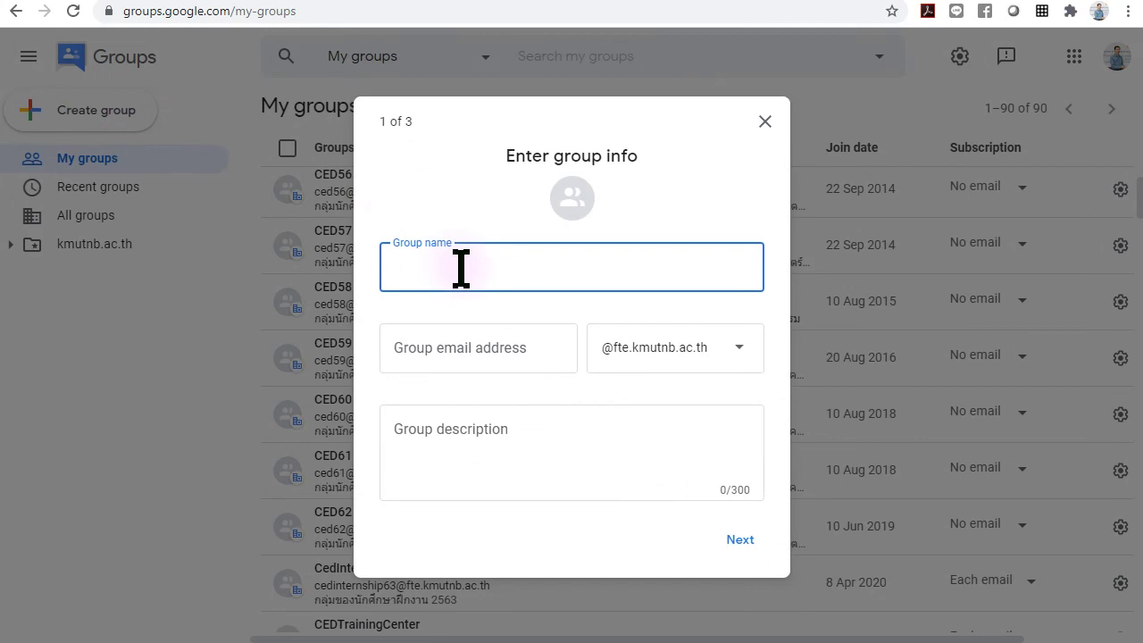
type("C")
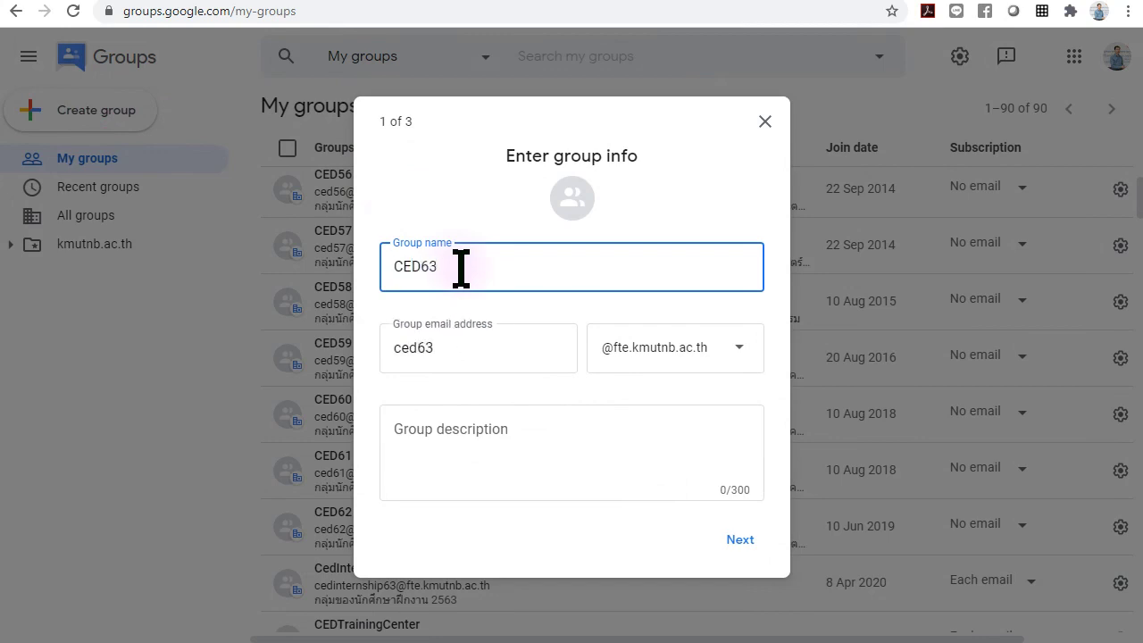
type("ED63")
left_click(449, 344)
left_click_drag(415, 349, 390, 349)
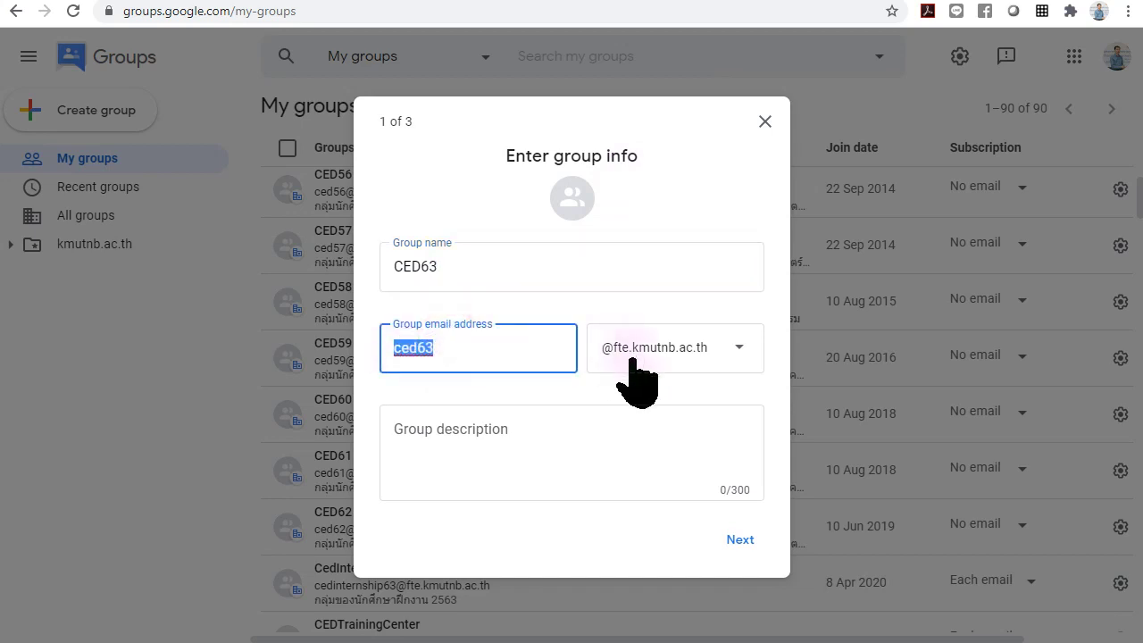
left_click(738, 348)
left_click(698, 348)
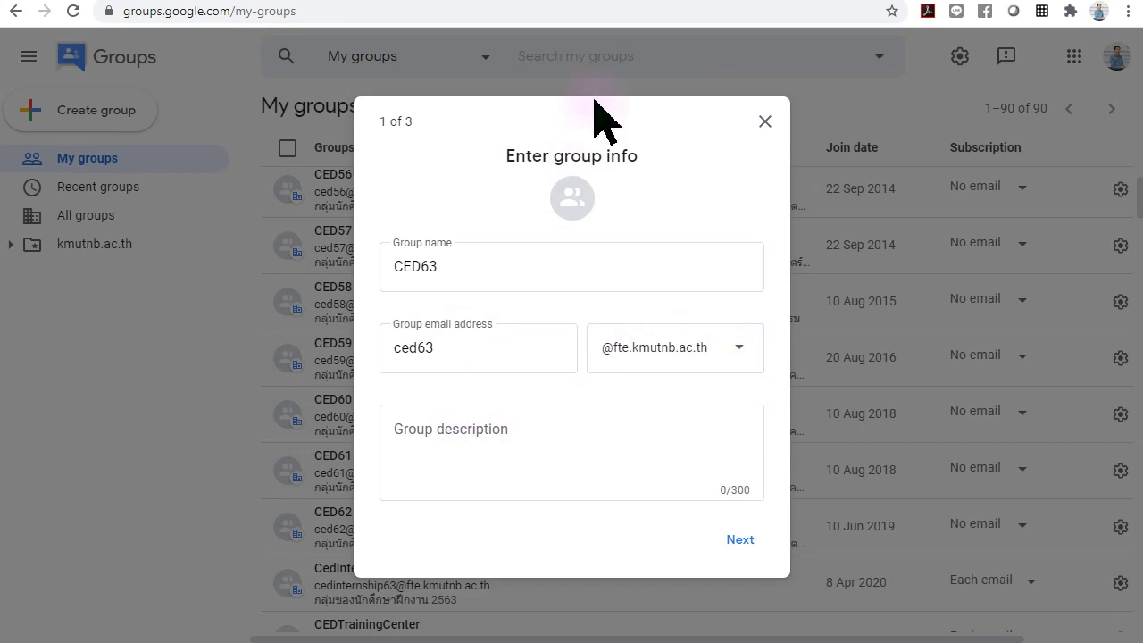
Paste CED62's description into CED63, adjust it, and continue to privacy settings
left_click(657, 2)
left_click_drag(567, 408, 286, 380)
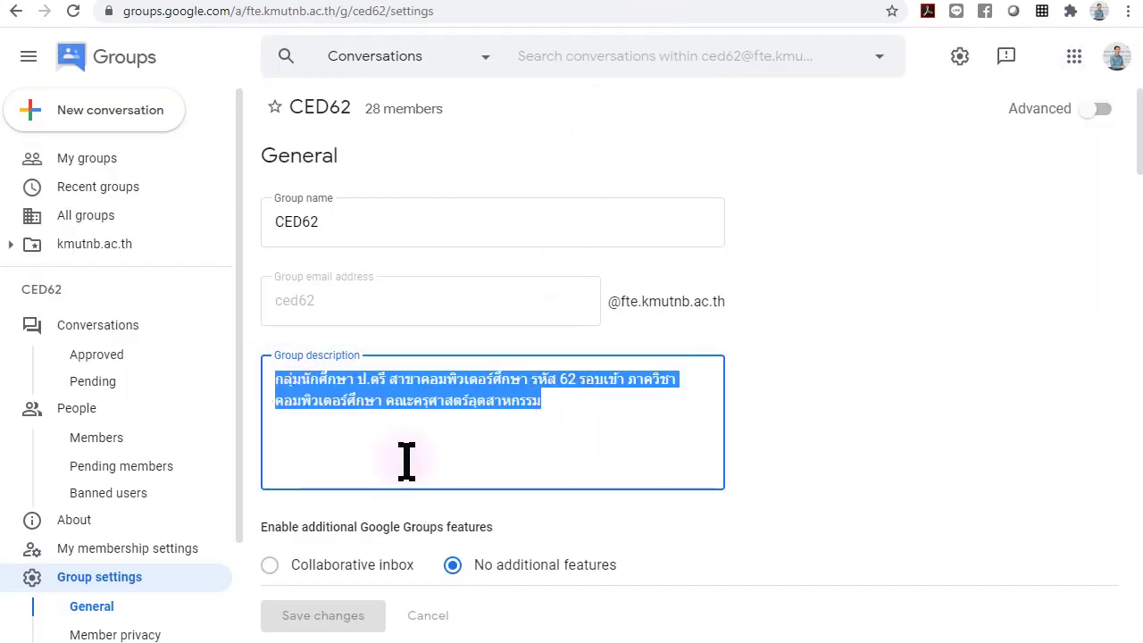
left_click(761, 2)
left_click(537, 446)
key("ctrl+v")
left_click(681, 429)
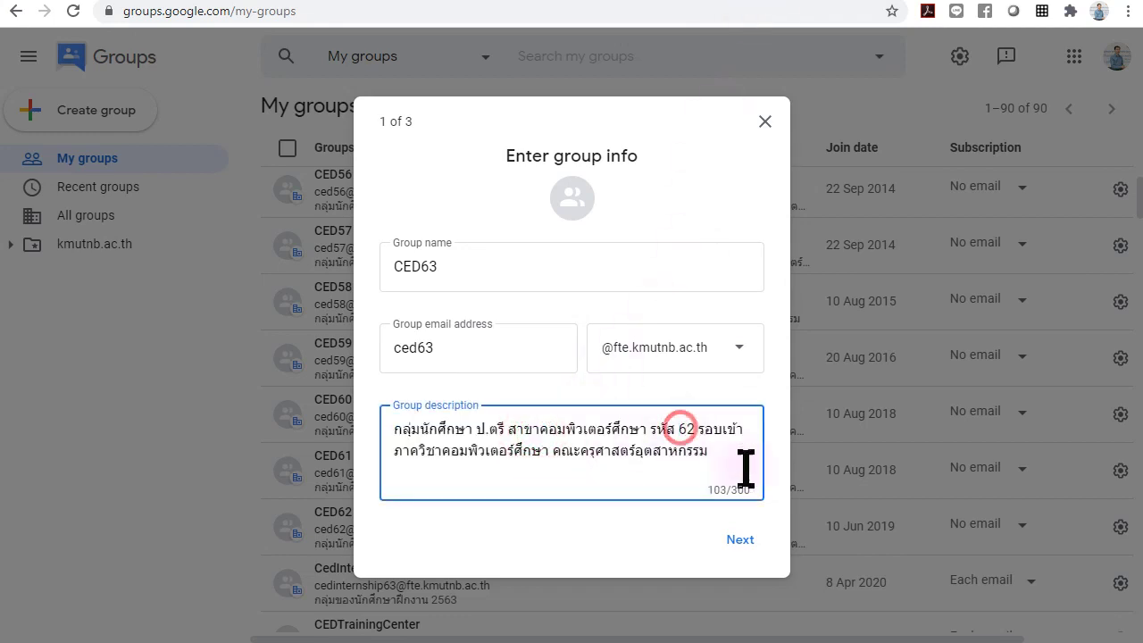
key("Right")
key("Right")
left_click(742, 433)
left_click(699, 428)
left_click(505, 466)
left_click(740, 540)
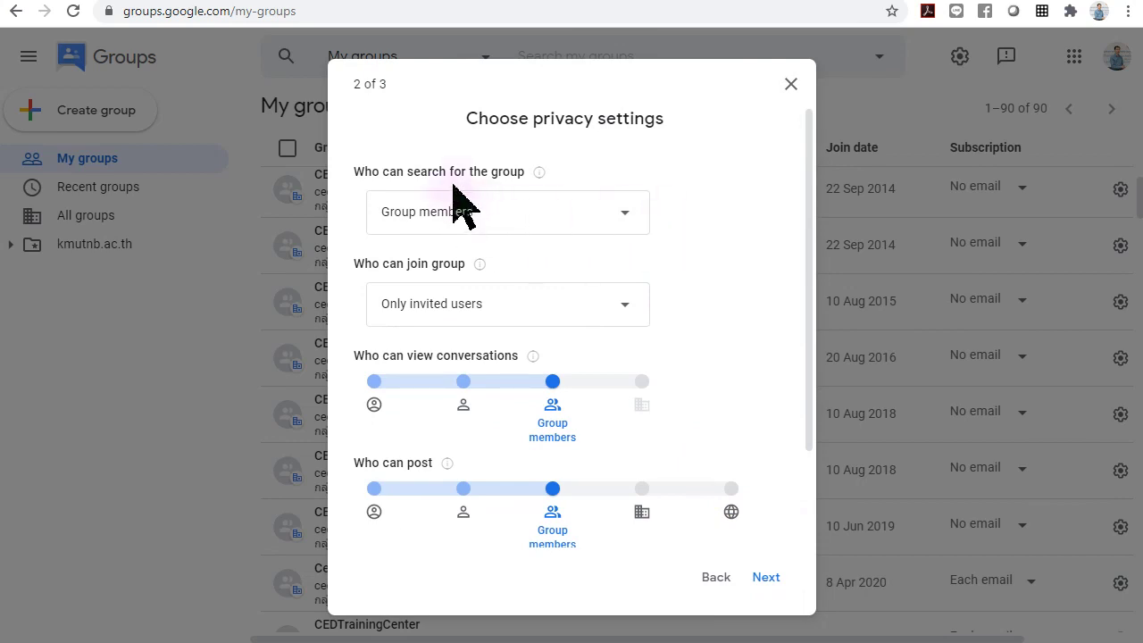
Set 'Who can search for the group' to Entire organisation
left_click_drag(354, 170, 585, 190)
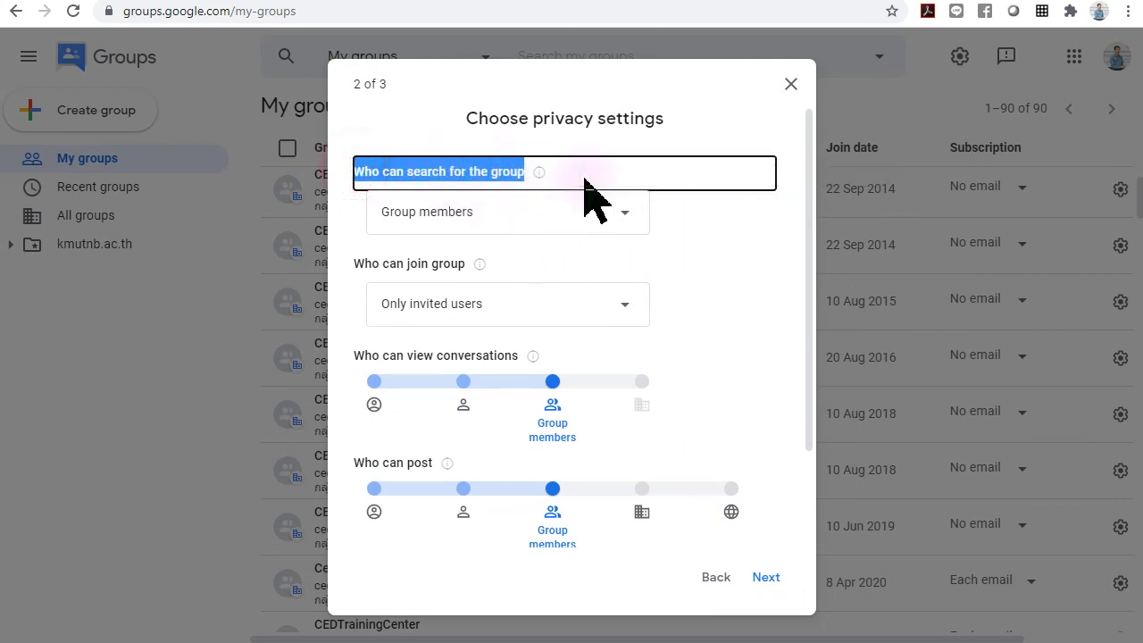
left_click(667, 212)
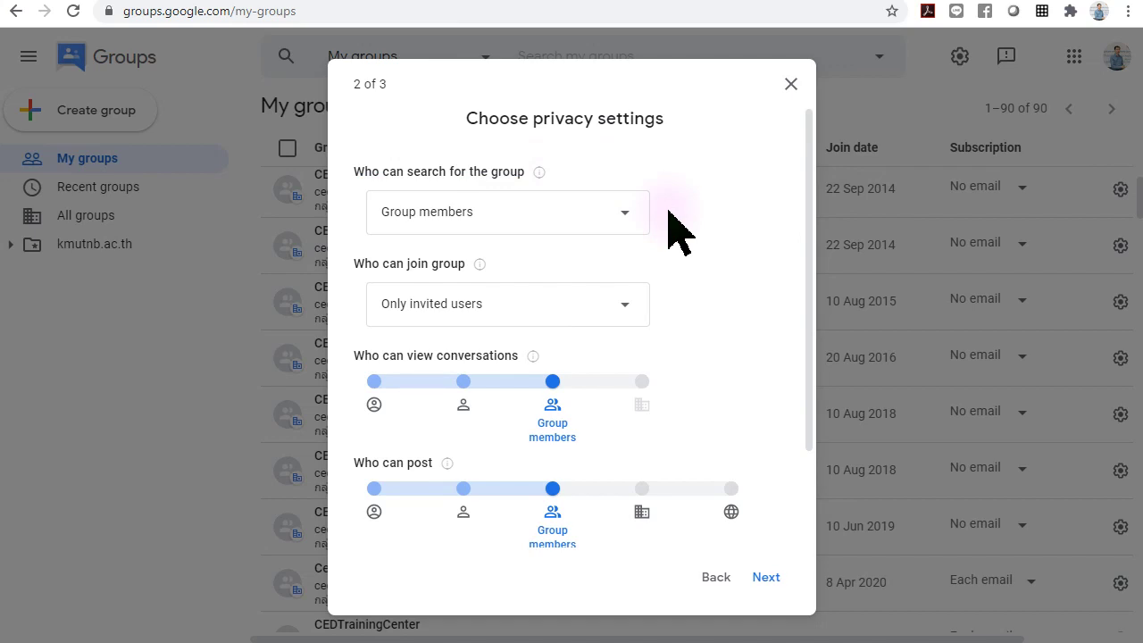
left_click(622, 210)
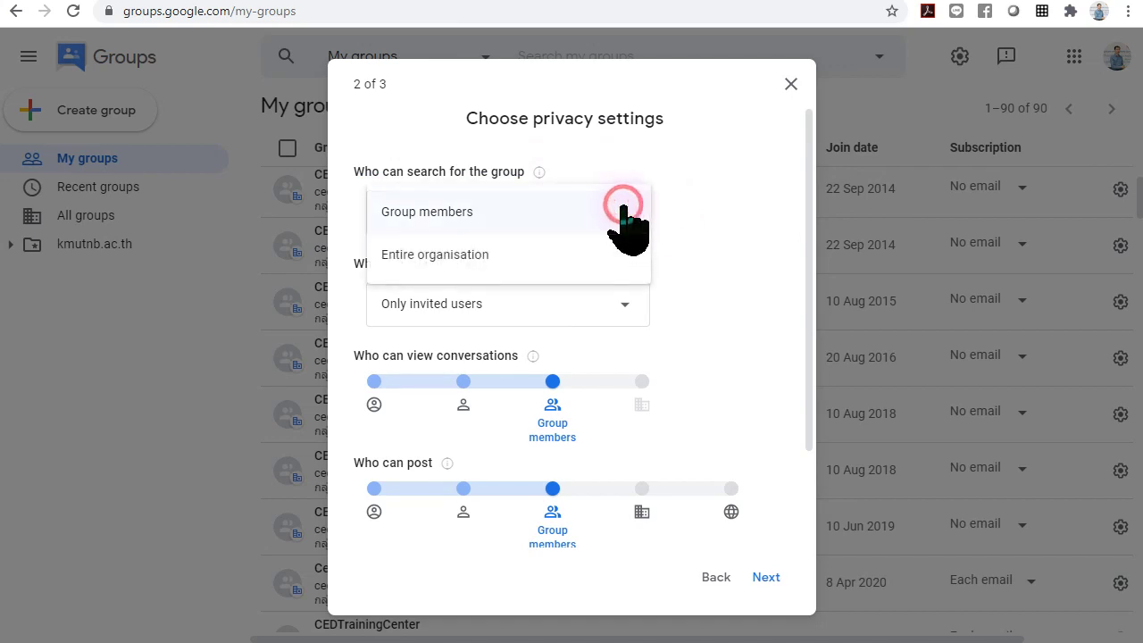
left_click(482, 254)
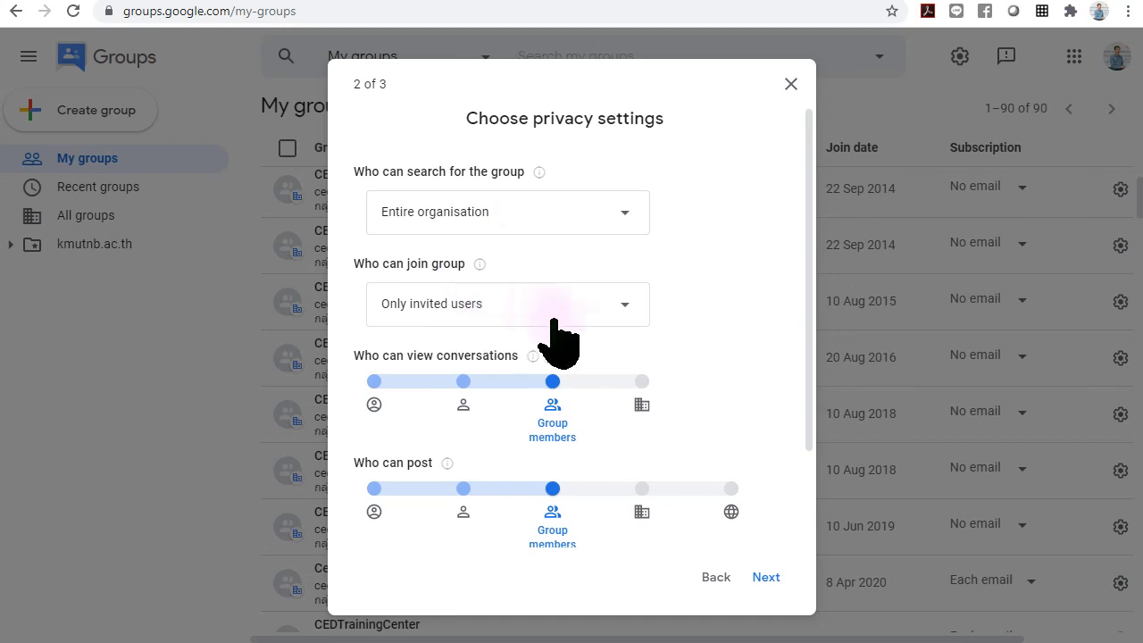
Set 'Who can post' to Entire organisation and advance to the Add members step
left_click_drag(391, 358, 497, 357)
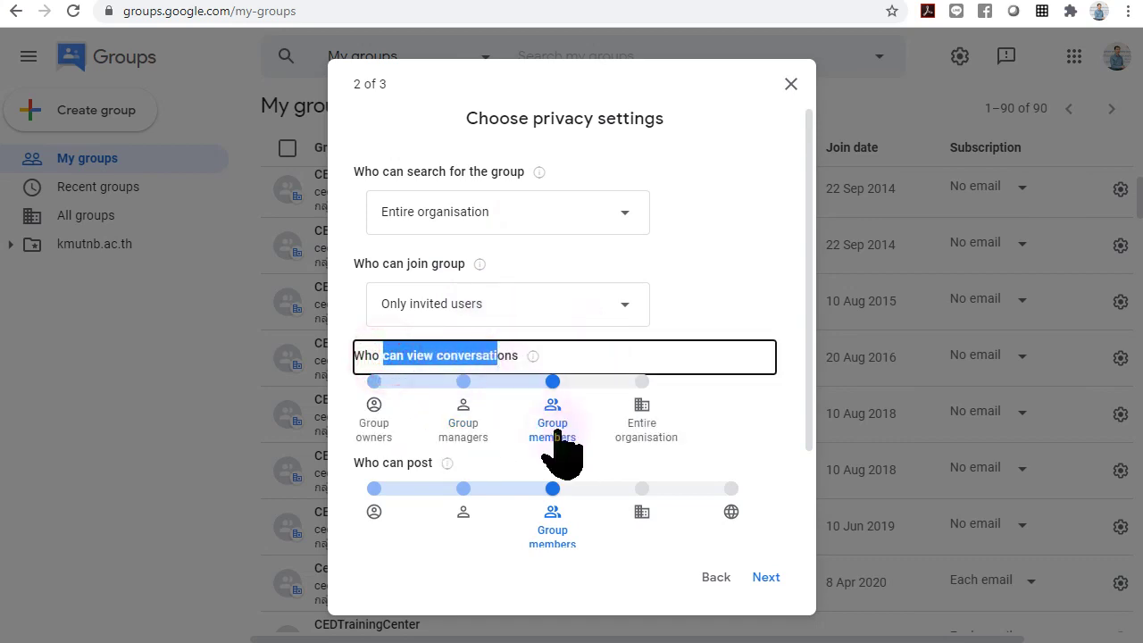
scroll(683, 424, "down", 1)
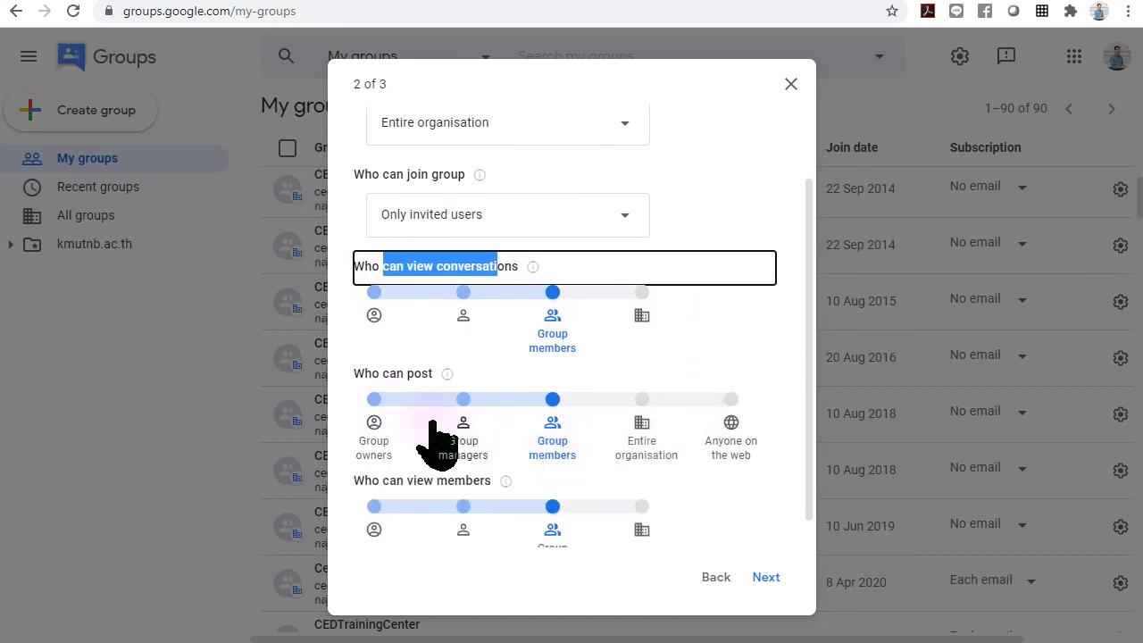
left_click(641, 432)
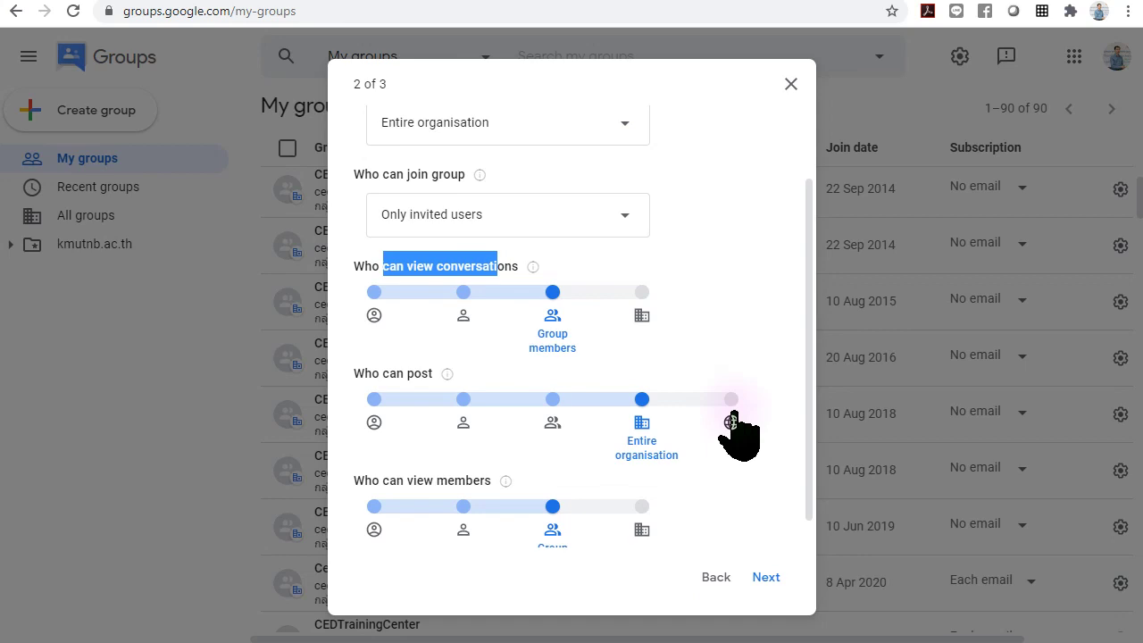
scroll(731, 421, "down", 1)
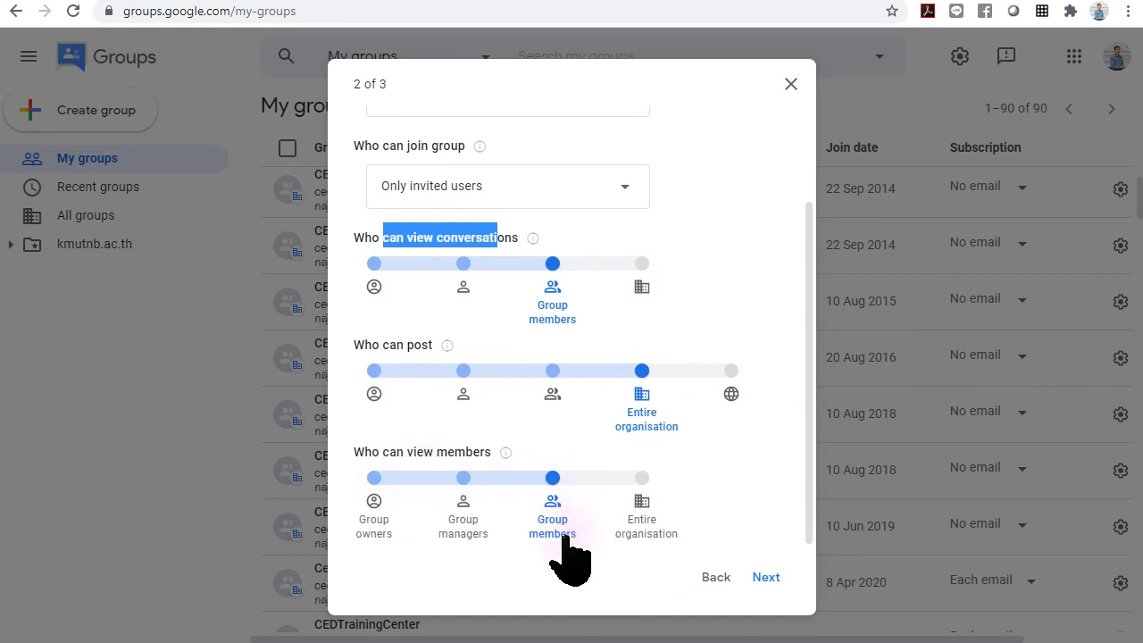
left_click(766, 578)
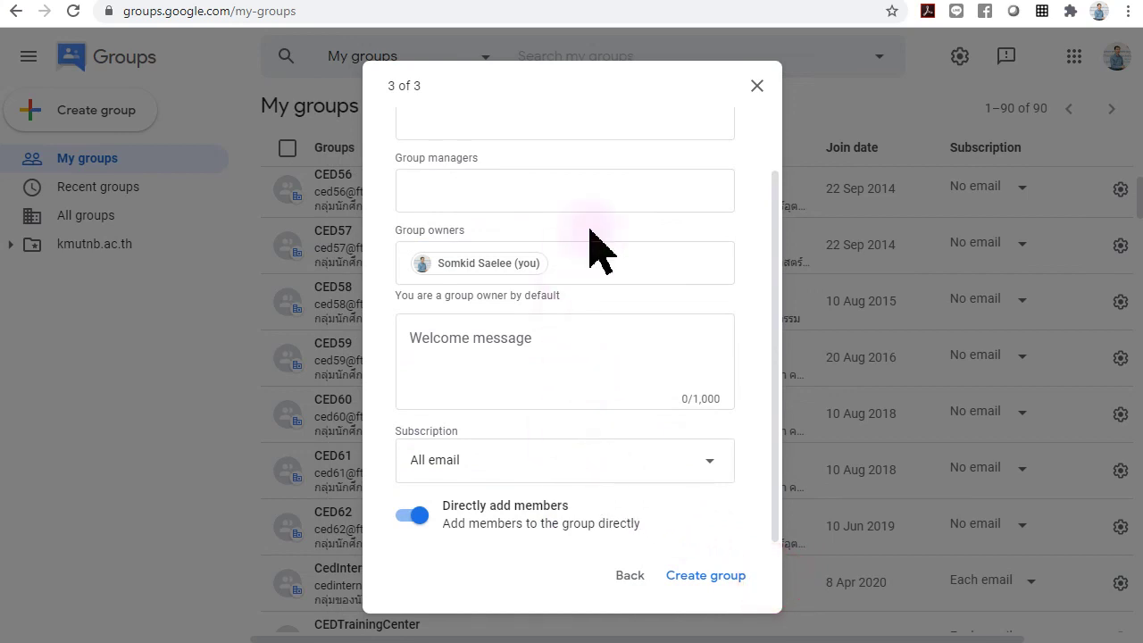
scroll(646, 235, "up", 2)
left_click(457, 185)
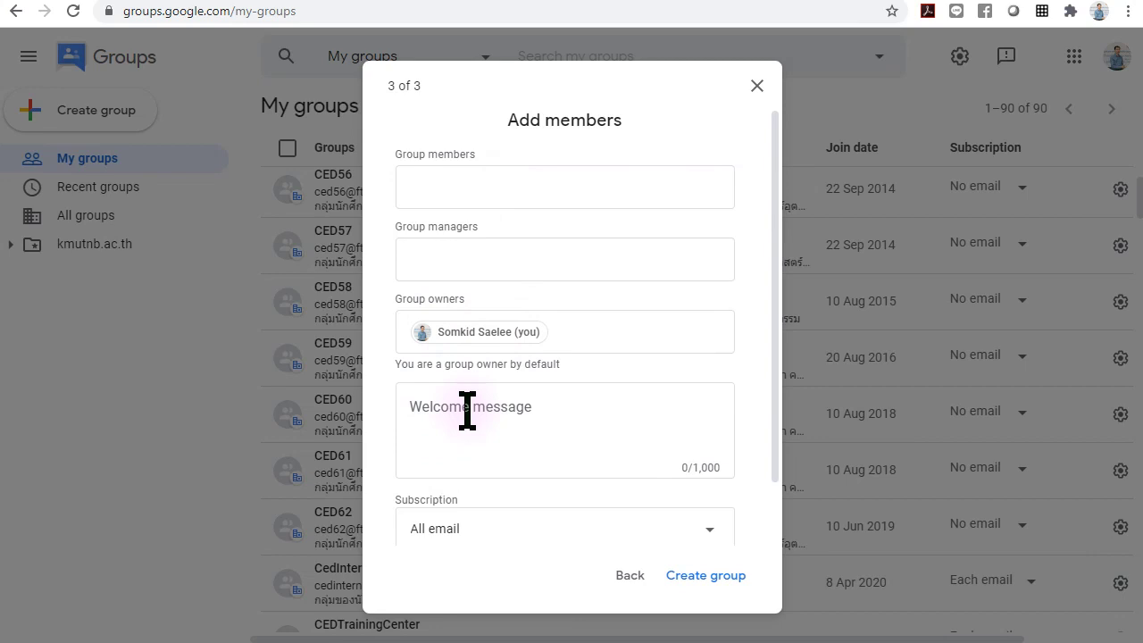
scroll(467, 410, "down", 2)
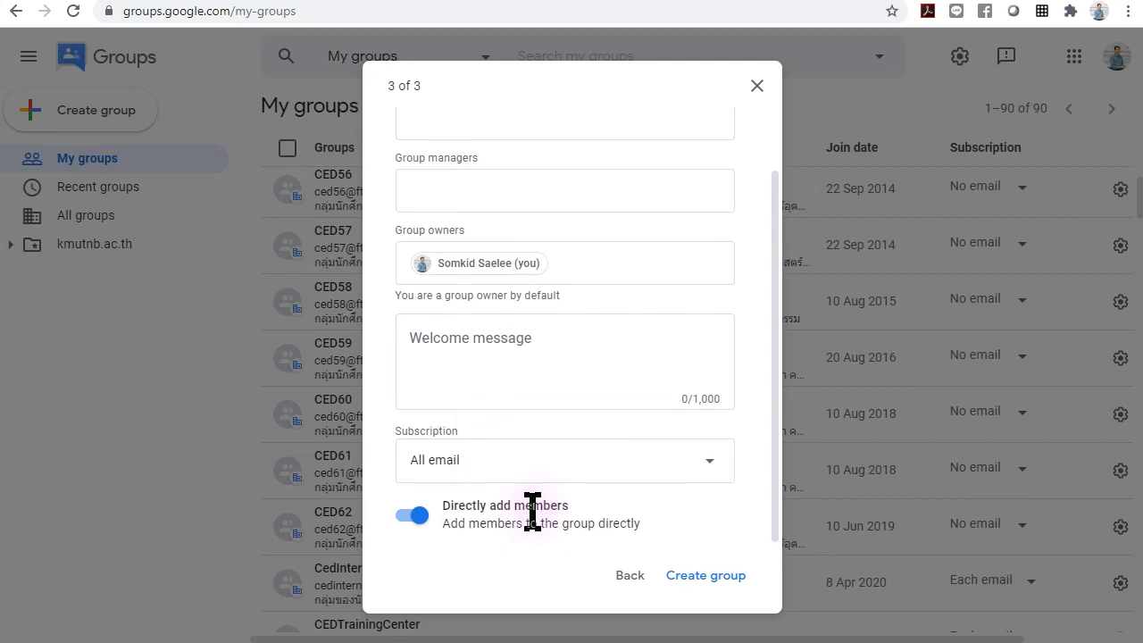
scroll(533, 511, "up", 2)
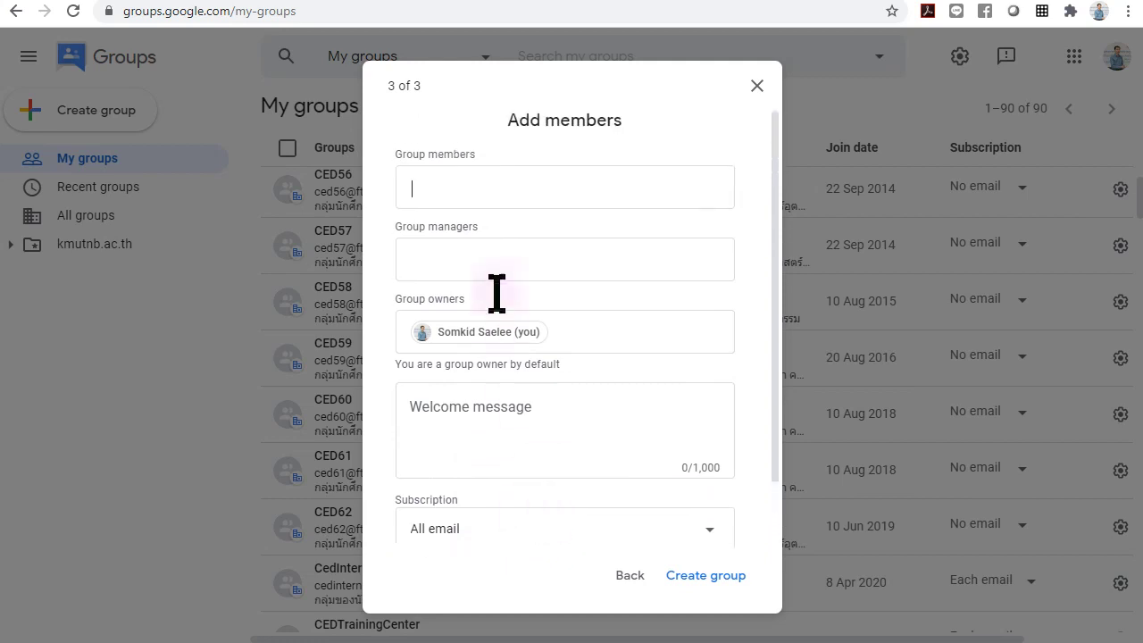
left_click(495, 185)
Copy the 30 student e-mail addresses in Excel column AE and return to the Add members form
key("alt+Tab")
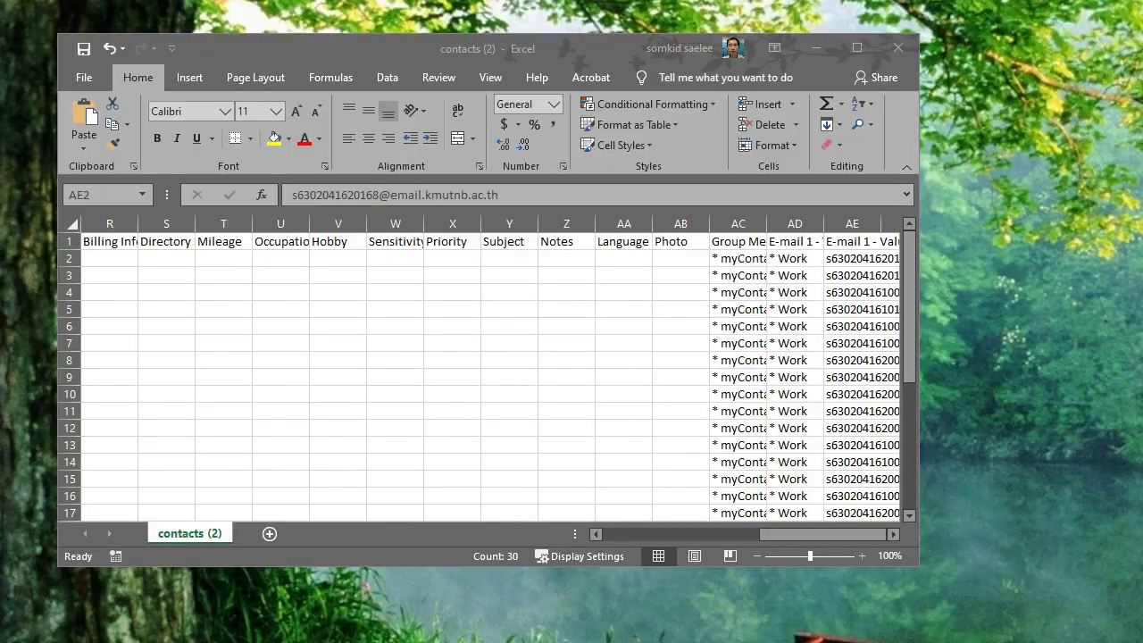
right_click(850, 340)
left_click(893, 376)
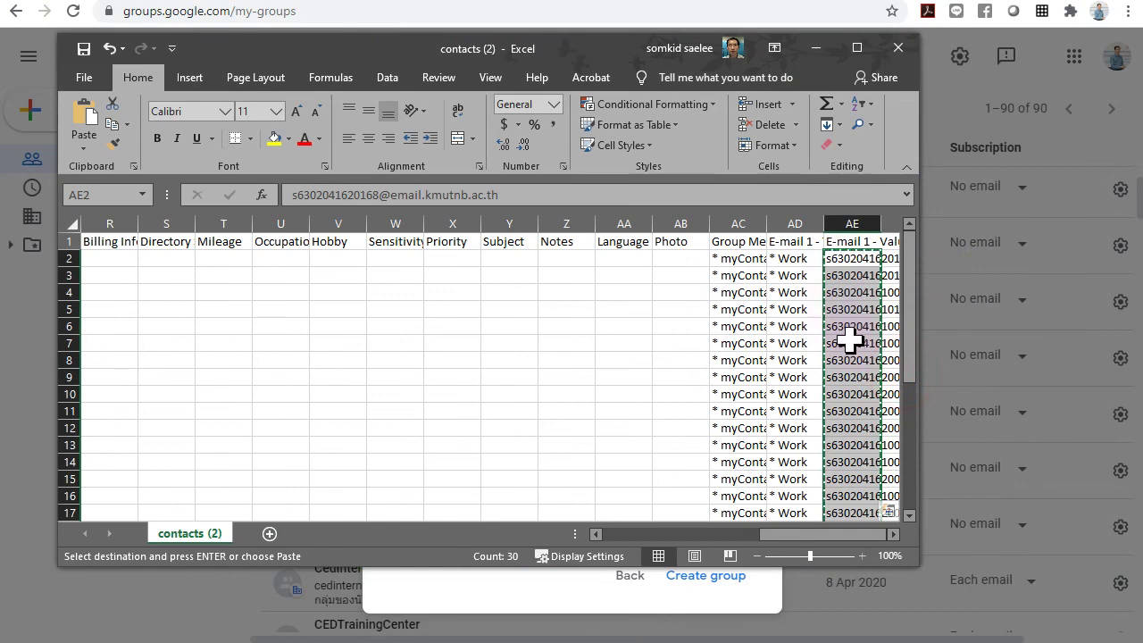
left_click(779, 8)
left_click(498, 174)
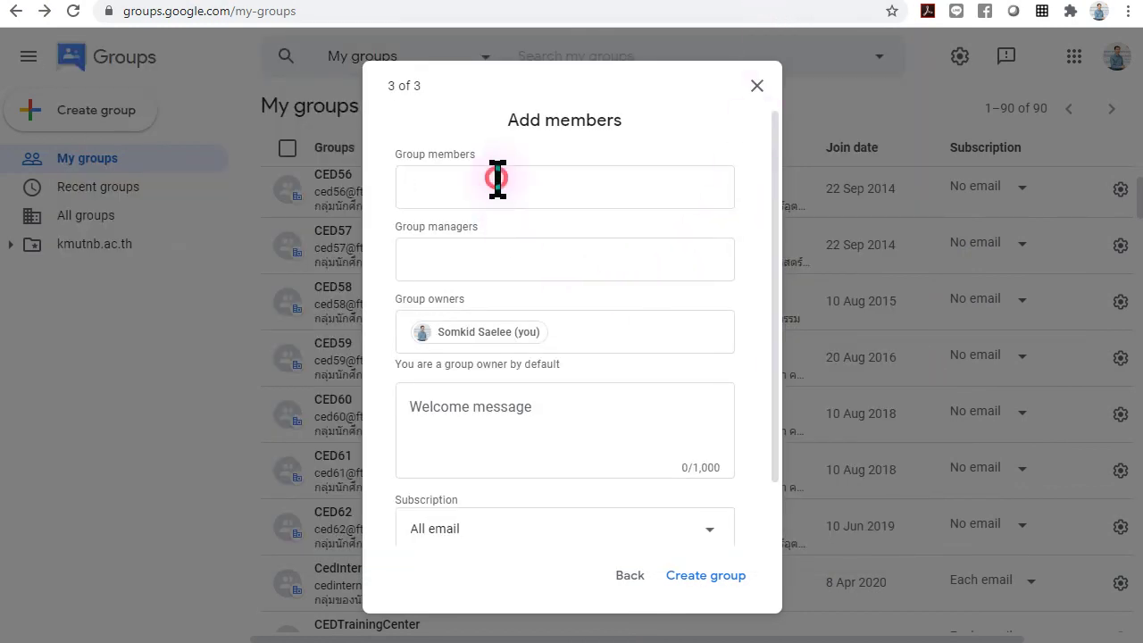
Paste the copied student e-mail addresses as CED63 members, review them, and create the group
key("ctrl+v")
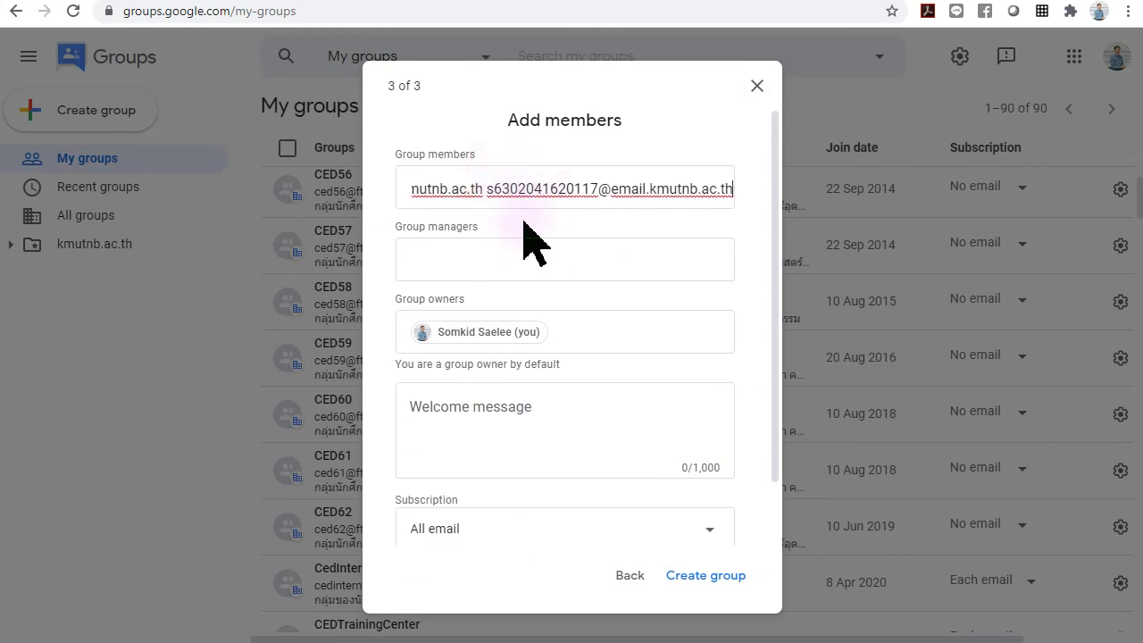
left_click(517, 261)
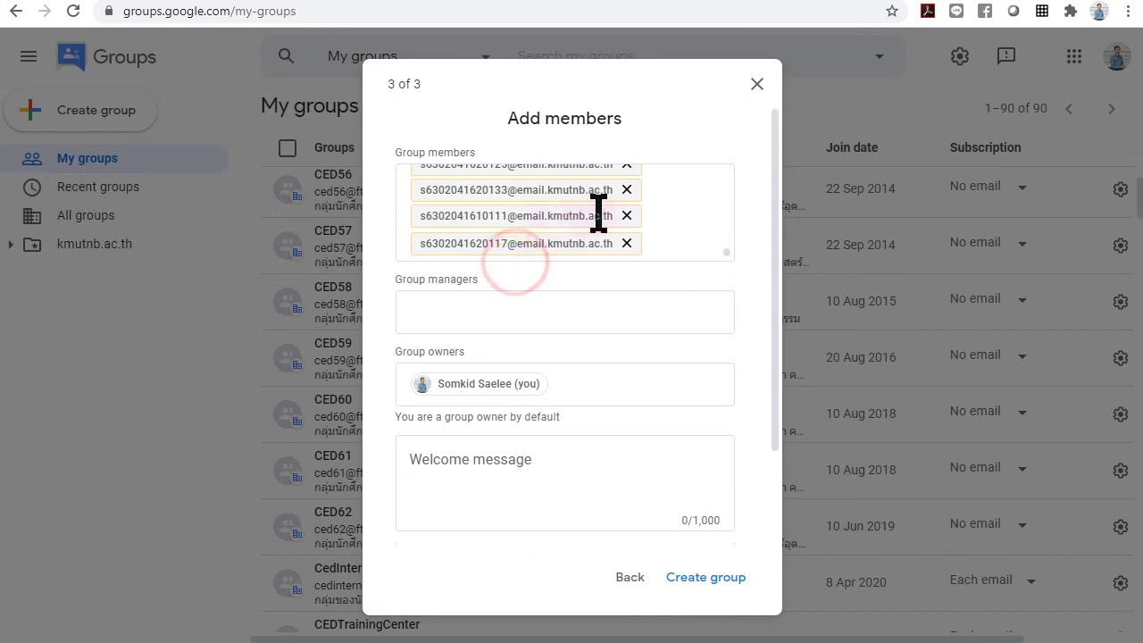
scroll(549, 216, "up", 5)
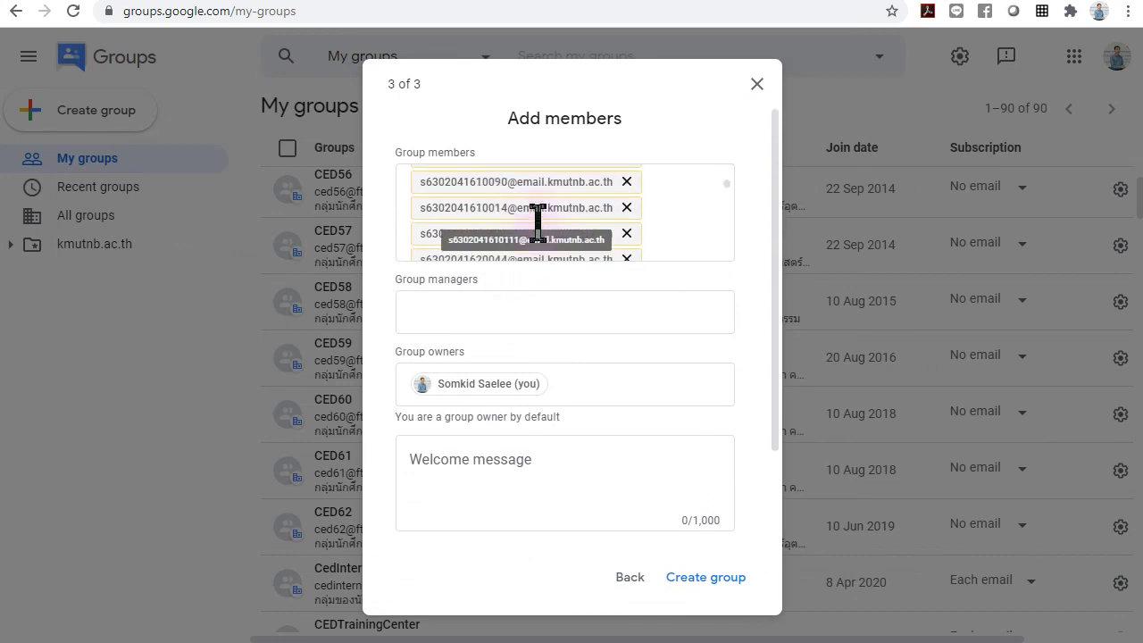
scroll(543, 221, "down", 1)
scroll(543, 222, "down", 3)
scroll(549, 241, "down", 5)
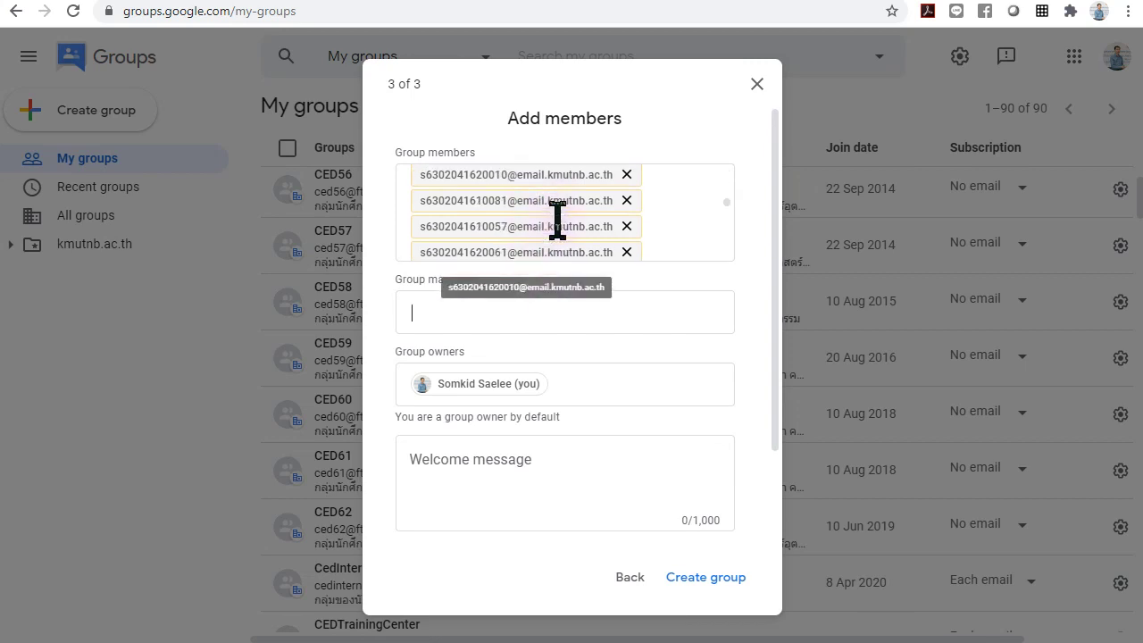
scroll(557, 221, "down", 2)
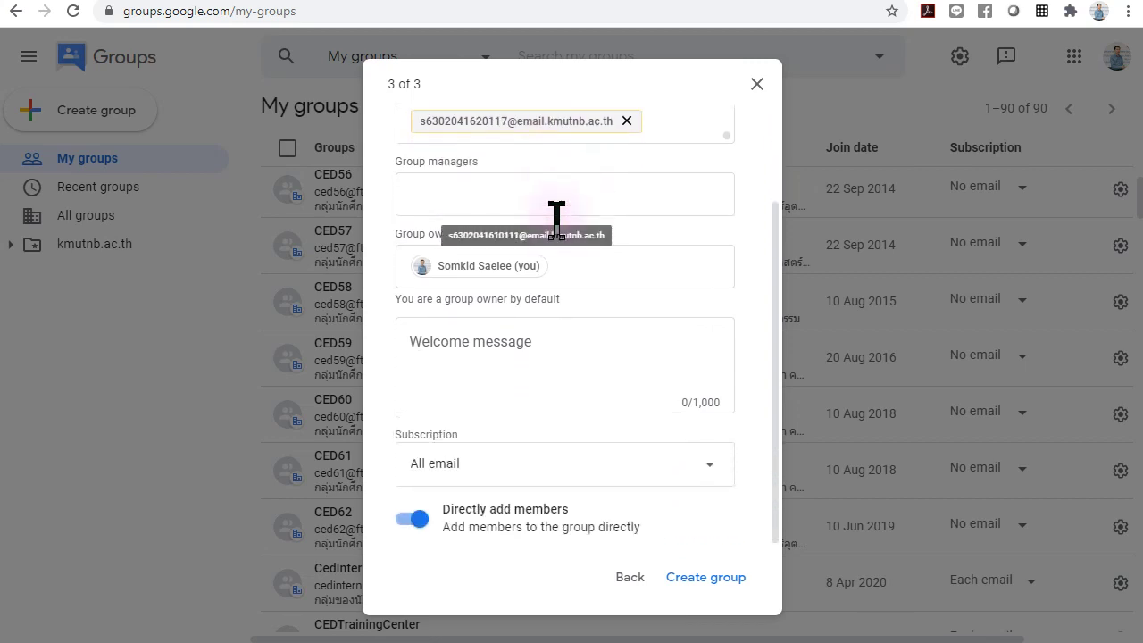
left_click(493, 207)
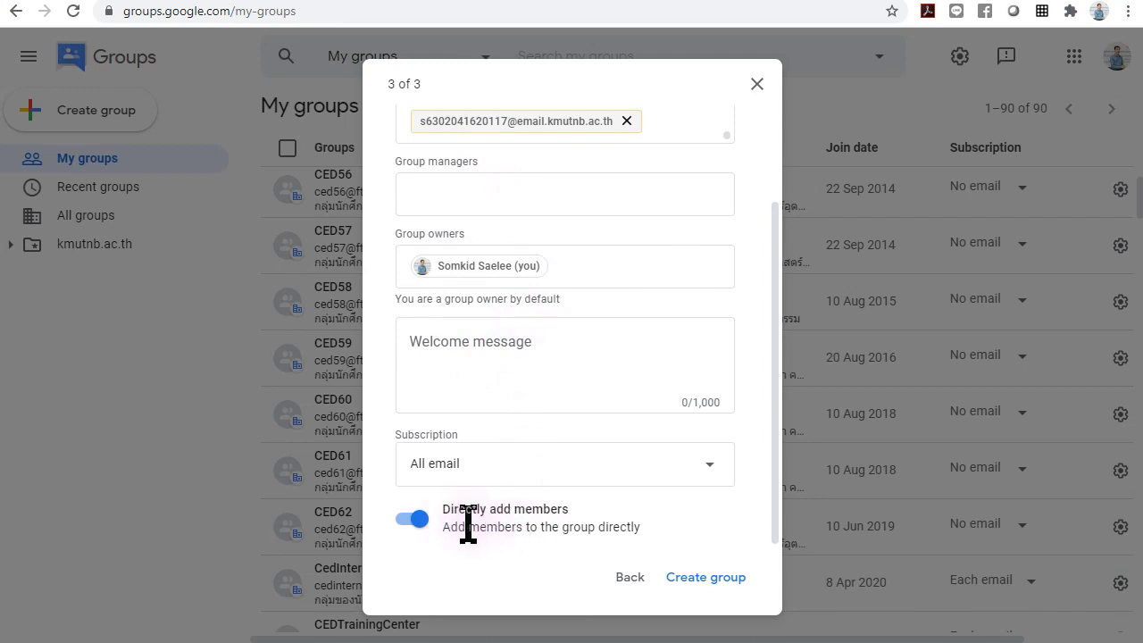
scroll(571, 215, "up", 3)
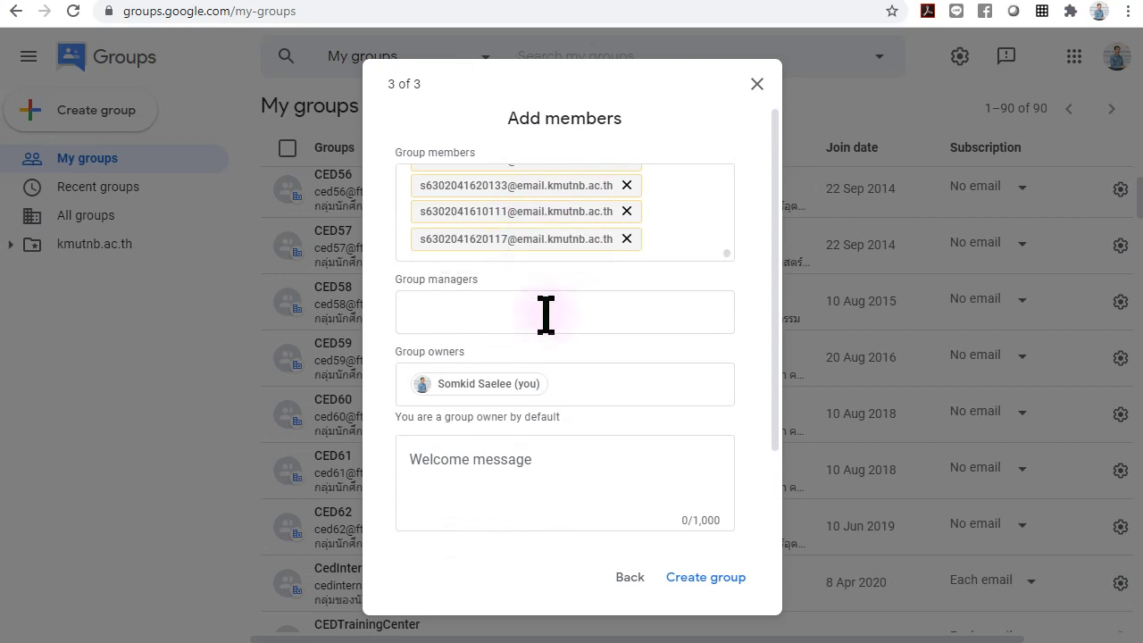
left_click(710, 577)
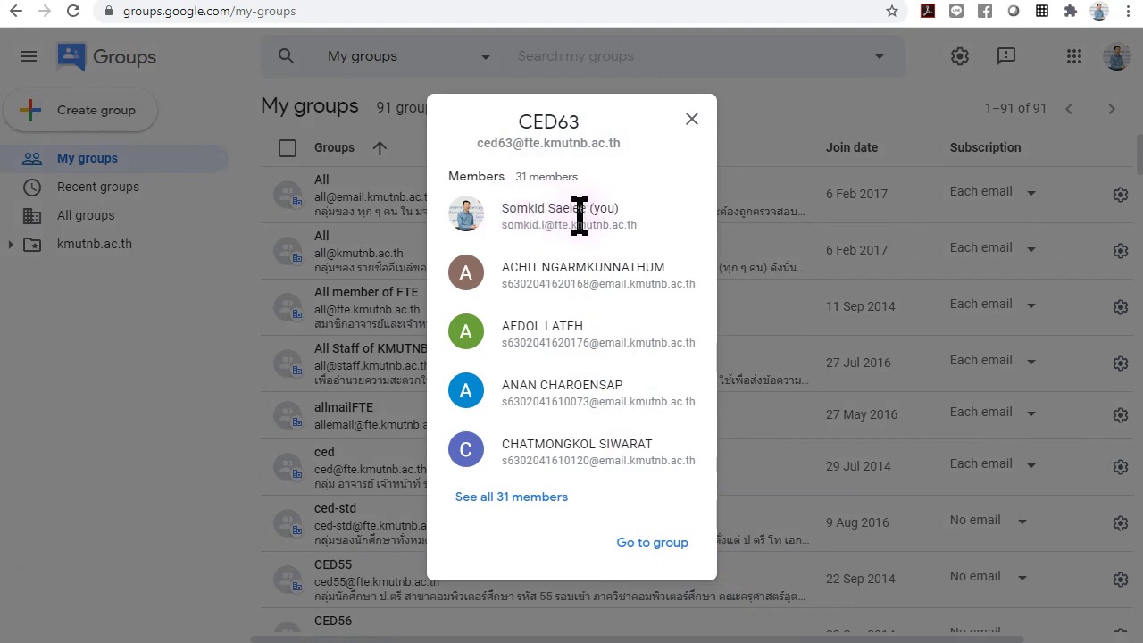
Go to the new CED63 group's page from the group-created popup
left_click(657, 542)
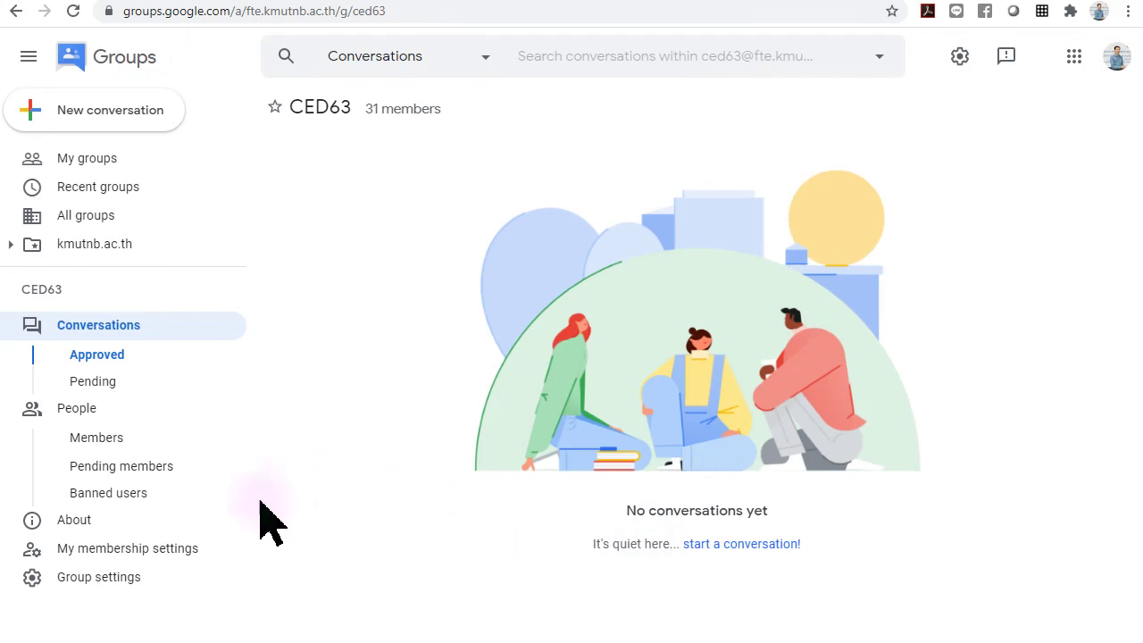
In CED63's Members list, set the owner's subscription to No email
left_click(109, 438)
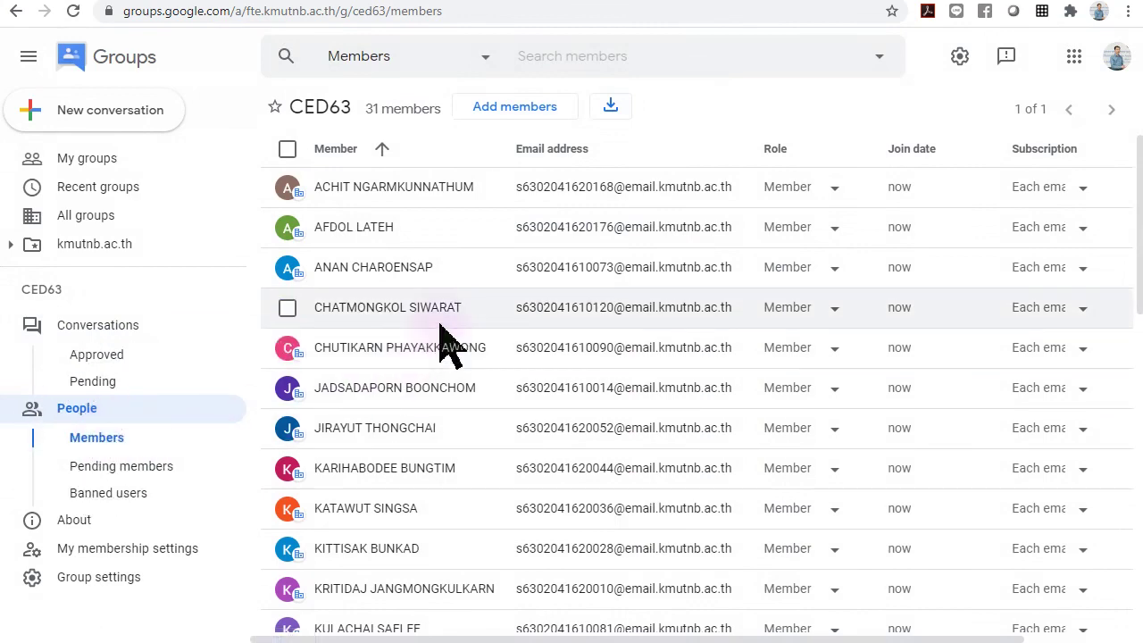
scroll(440, 344, "down", 4)
scroll(441, 344, "down", 3)
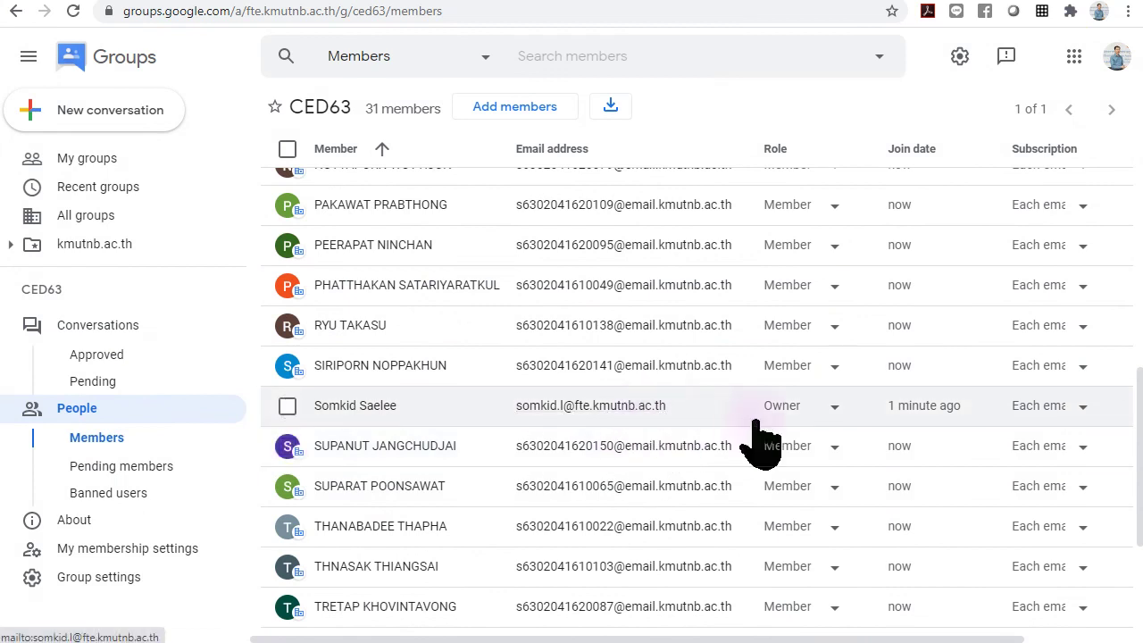
left_click(287, 408)
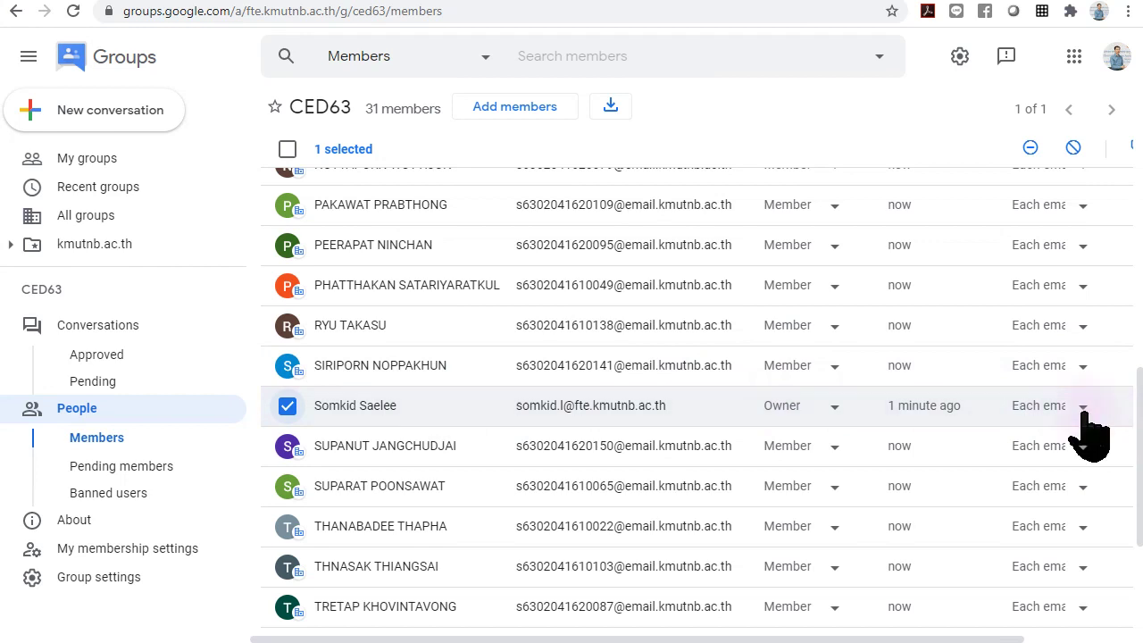
left_click_drag(898, 639, 1031, 628)
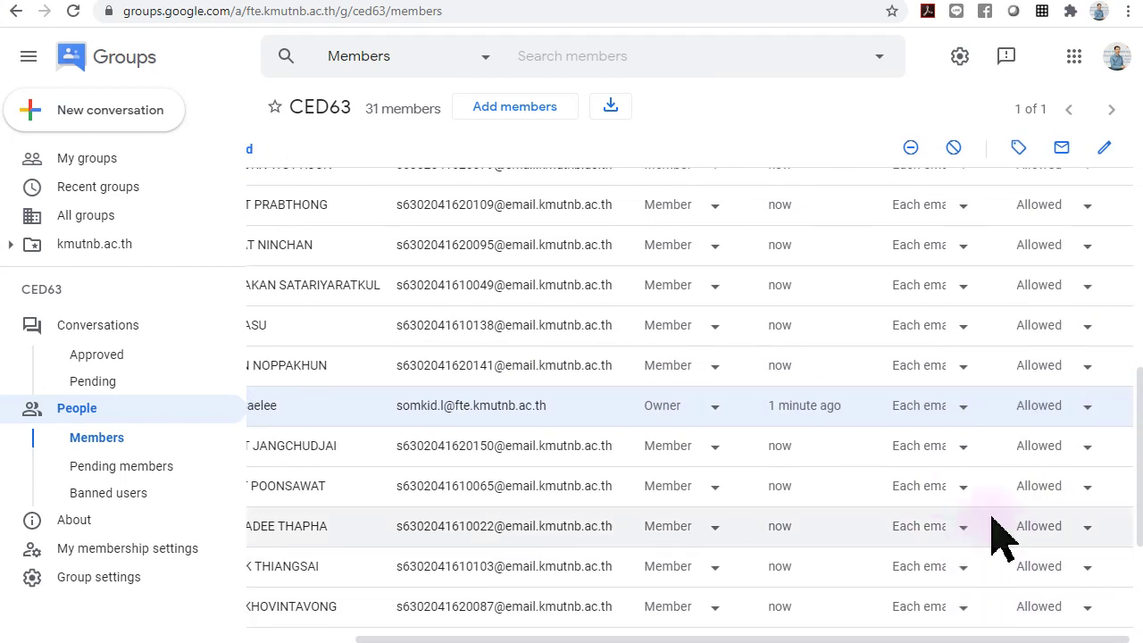
left_click(965, 407)
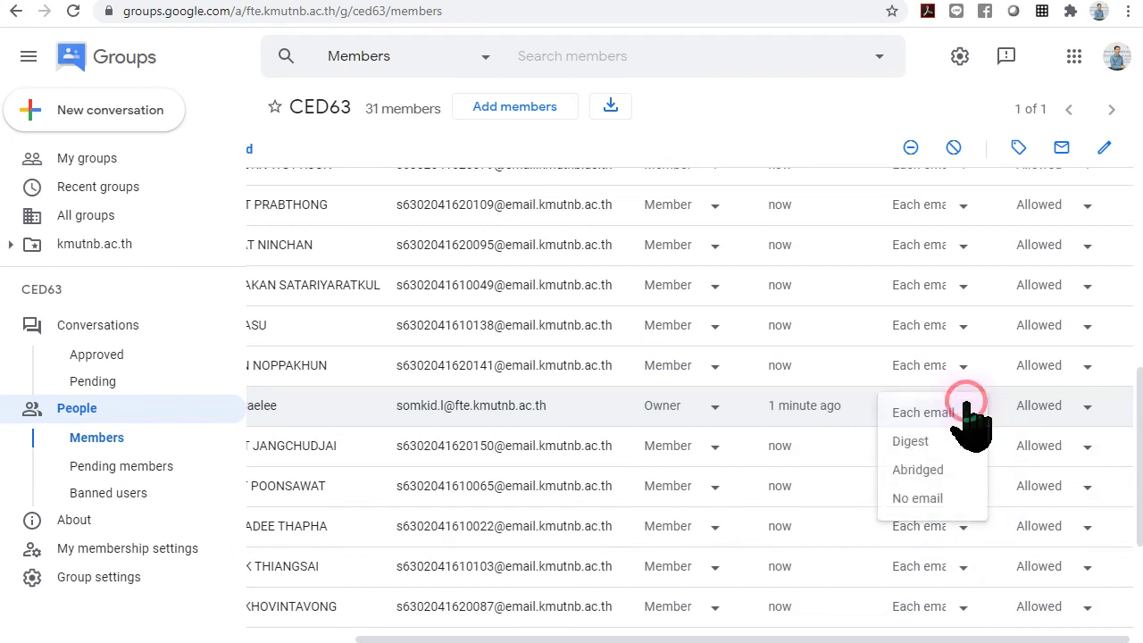
left_click(929, 499)
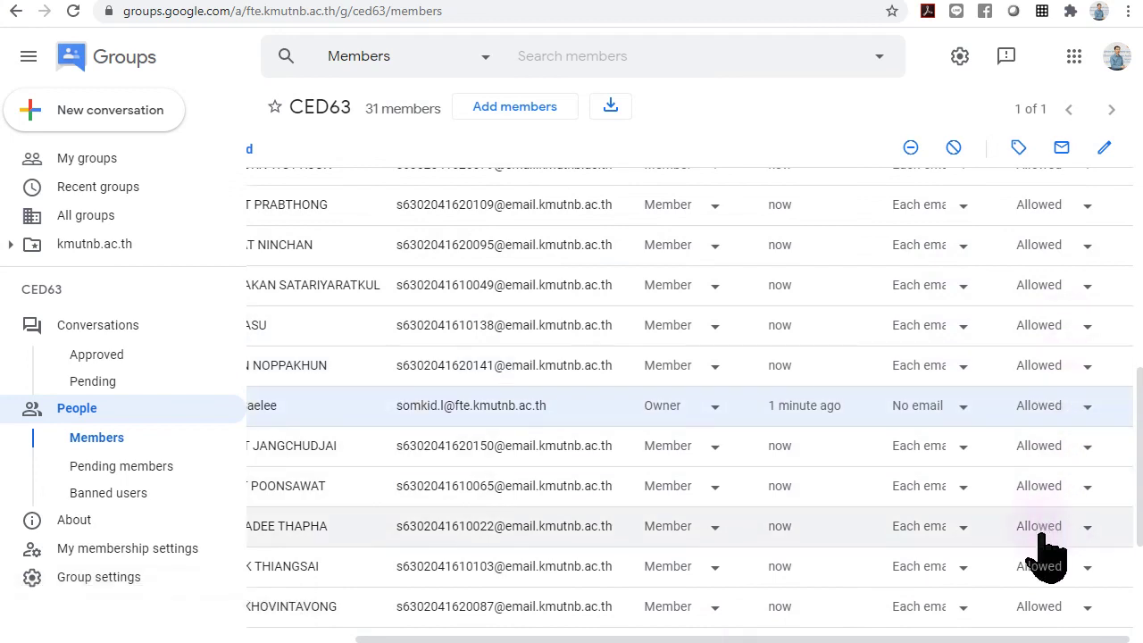
left_click_drag(702, 640, 607, 640)
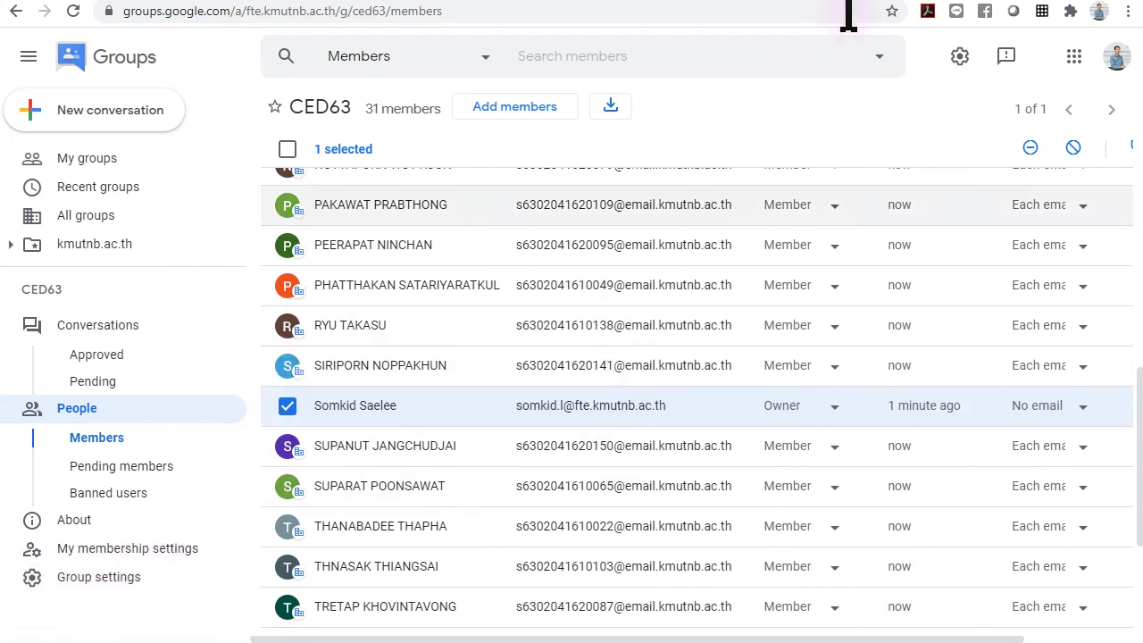
left_click(894, 7)
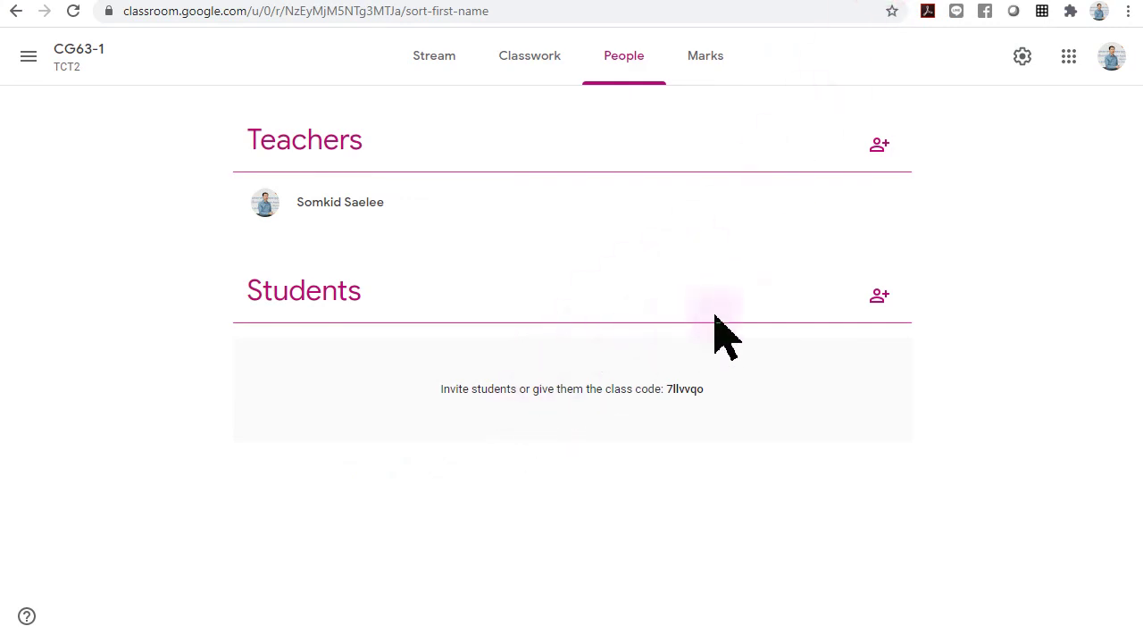
Start inviting the CED63 group as students to CG63-1, then cancel without sending
left_click(879, 294)
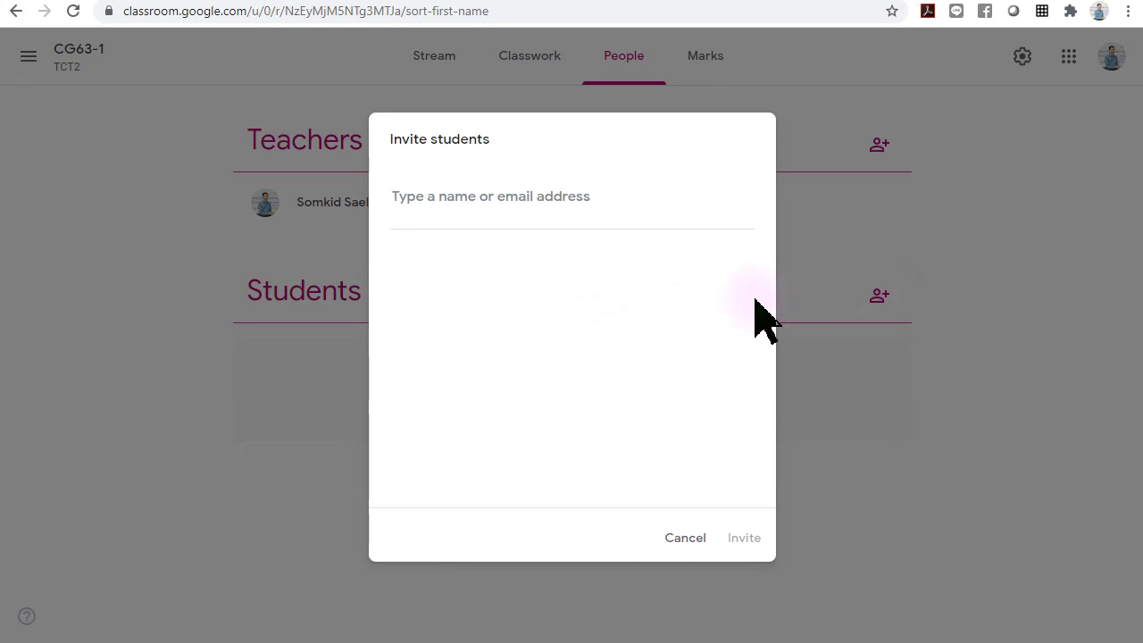
type("ced63")
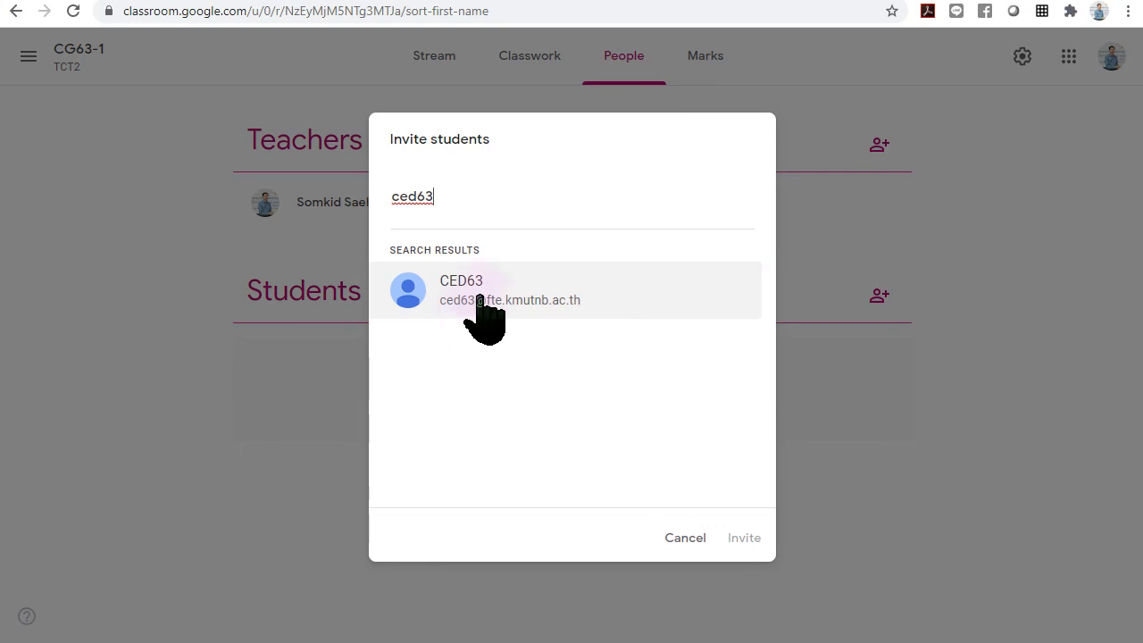
left_click(475, 297)
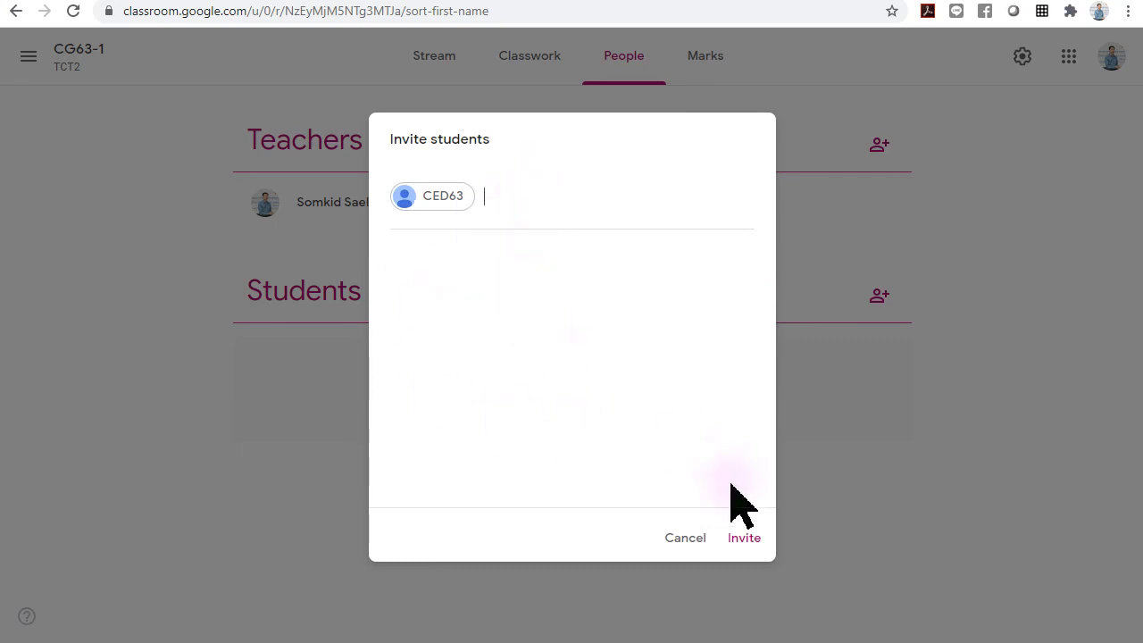
left_click(685, 538)
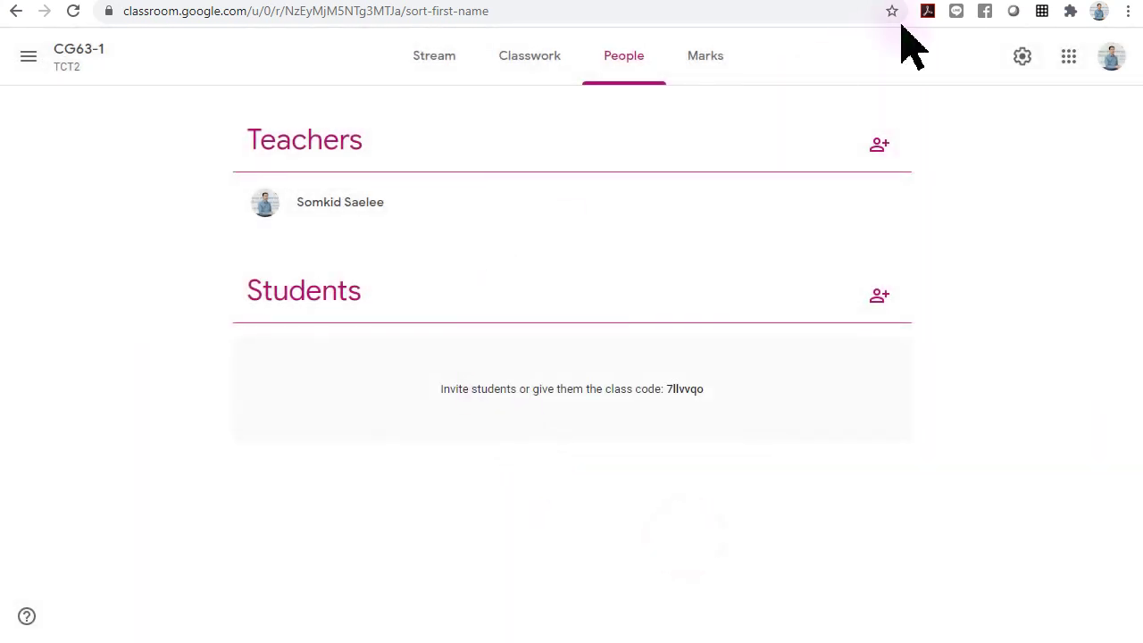
left_click(1069, 57)
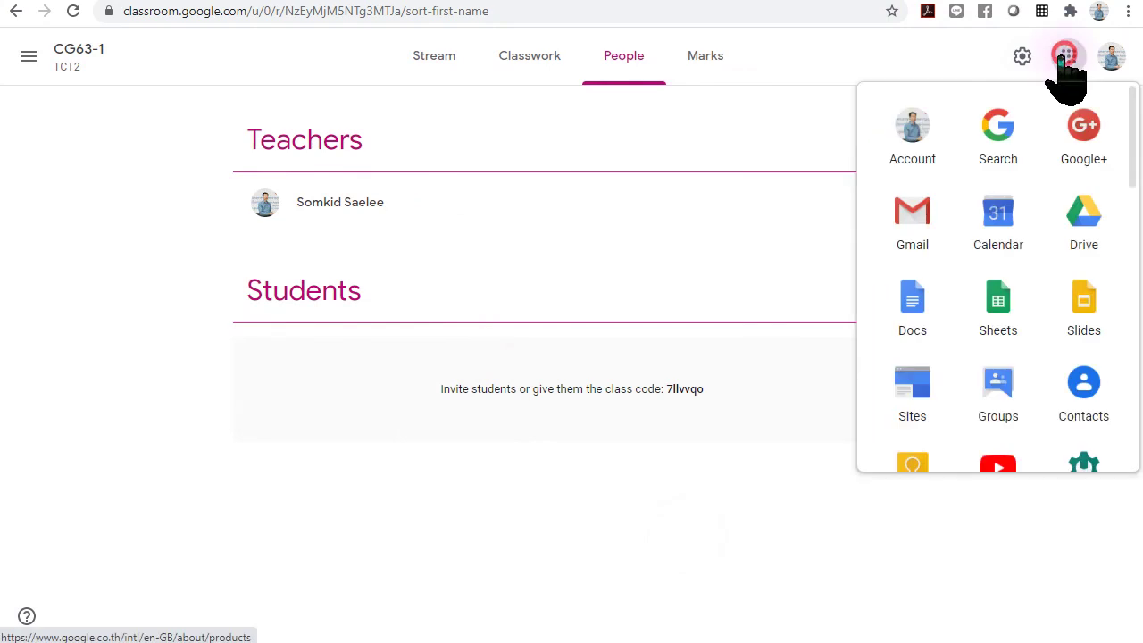
In Google Calendar, draft a 16 July event with CED63 as a guest, then discard it
left_click(989, 224)
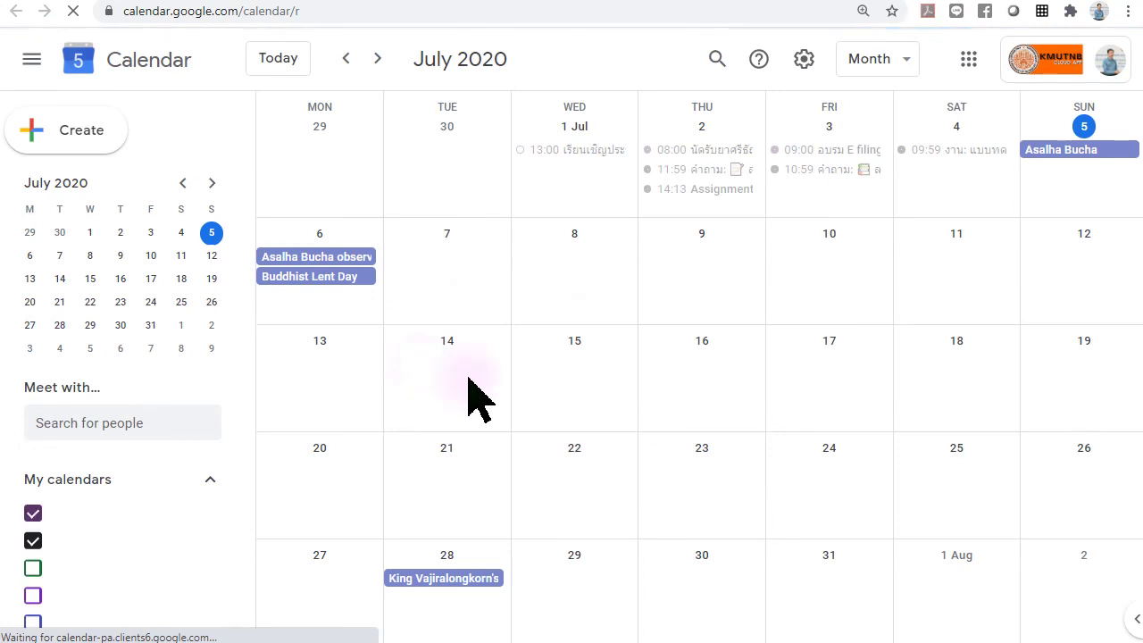
left_click(706, 361)
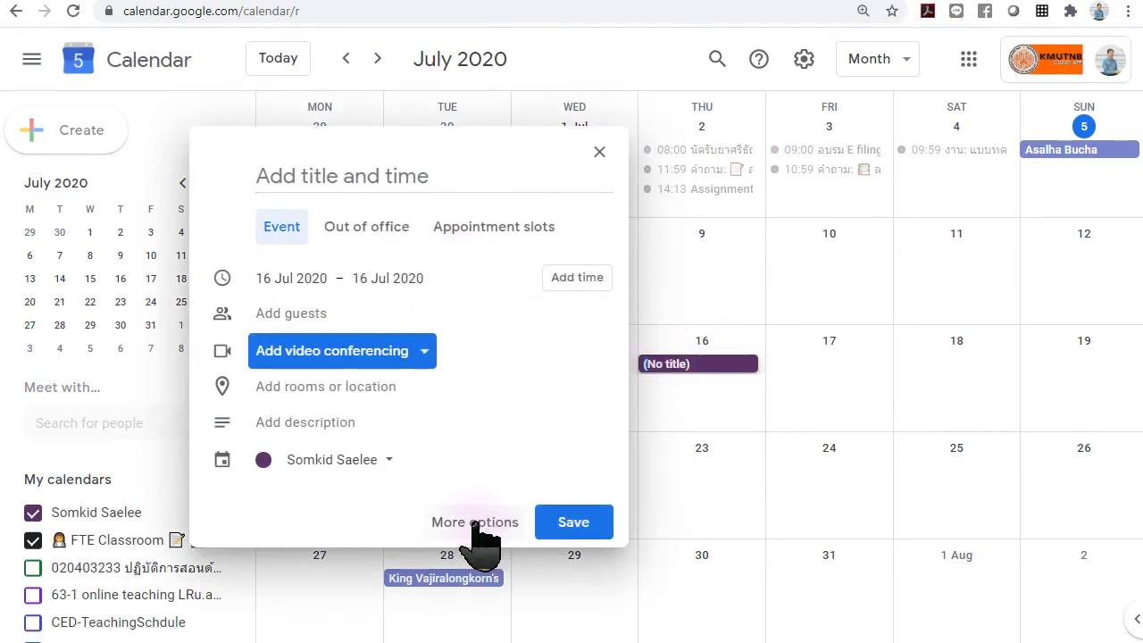
left_click(321, 309)
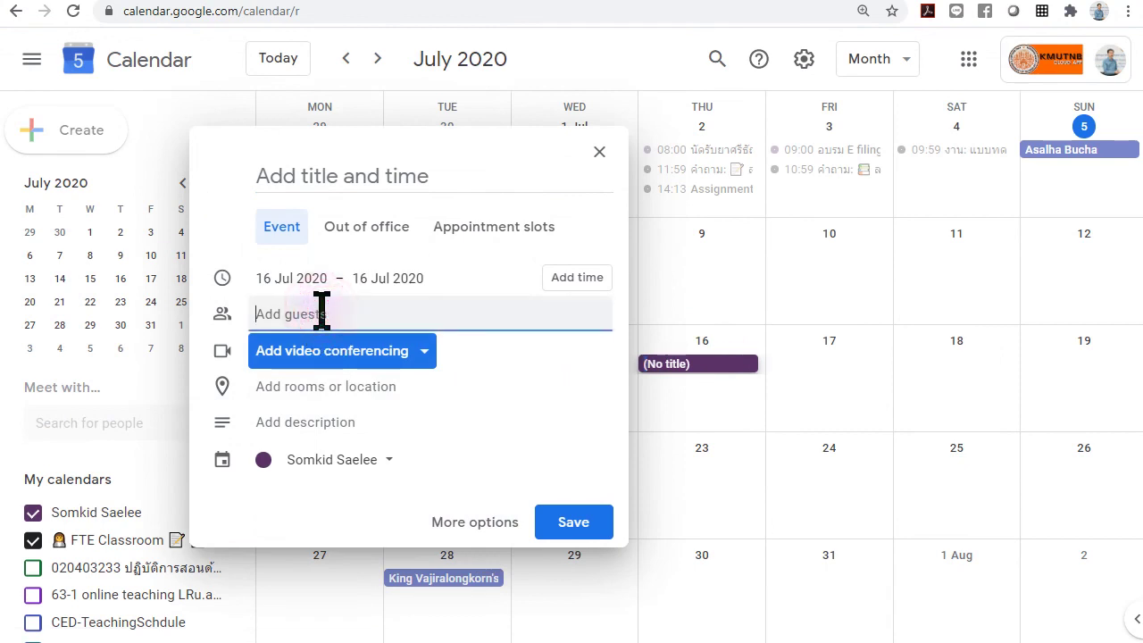
type("ced63")
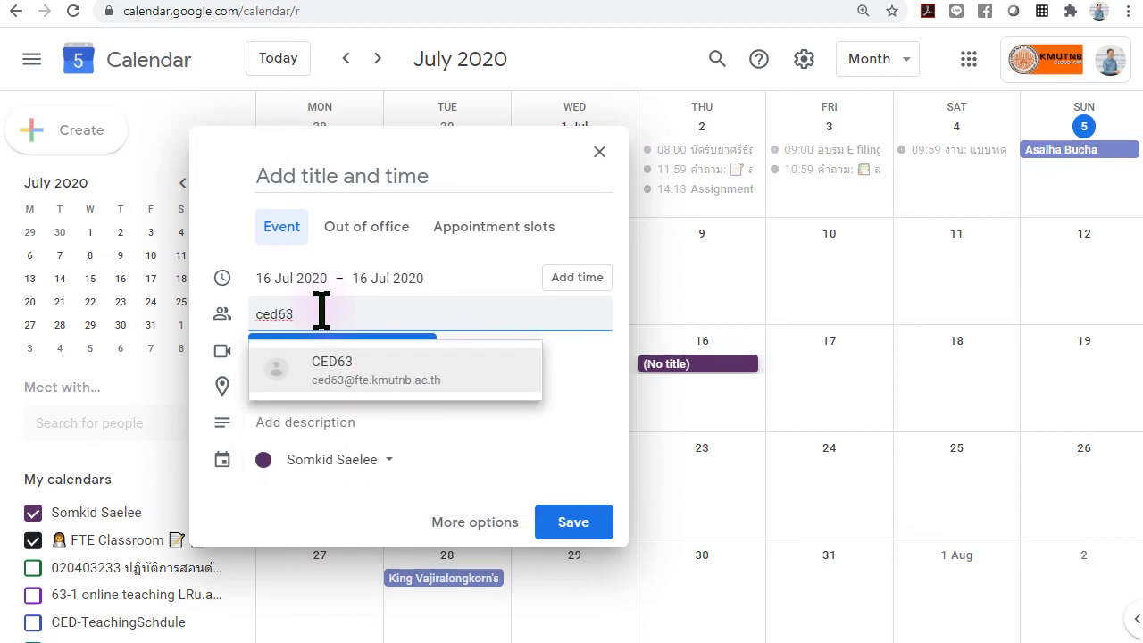
left_click(348, 384)
left_click(348, 384)
left_click(343, 383)
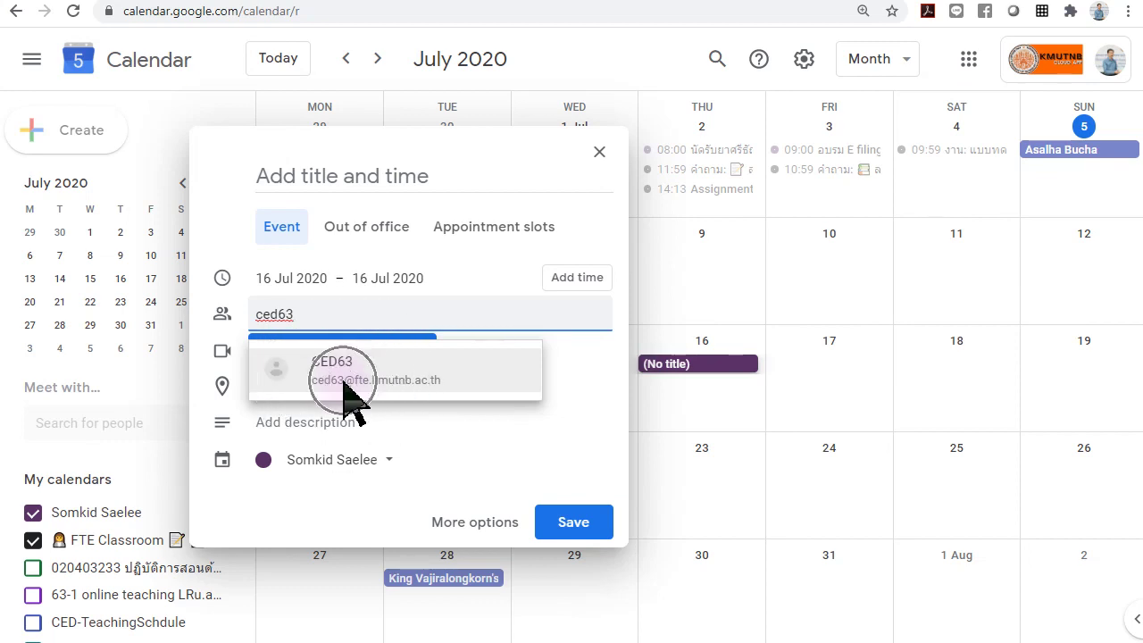
left_click(598, 152)
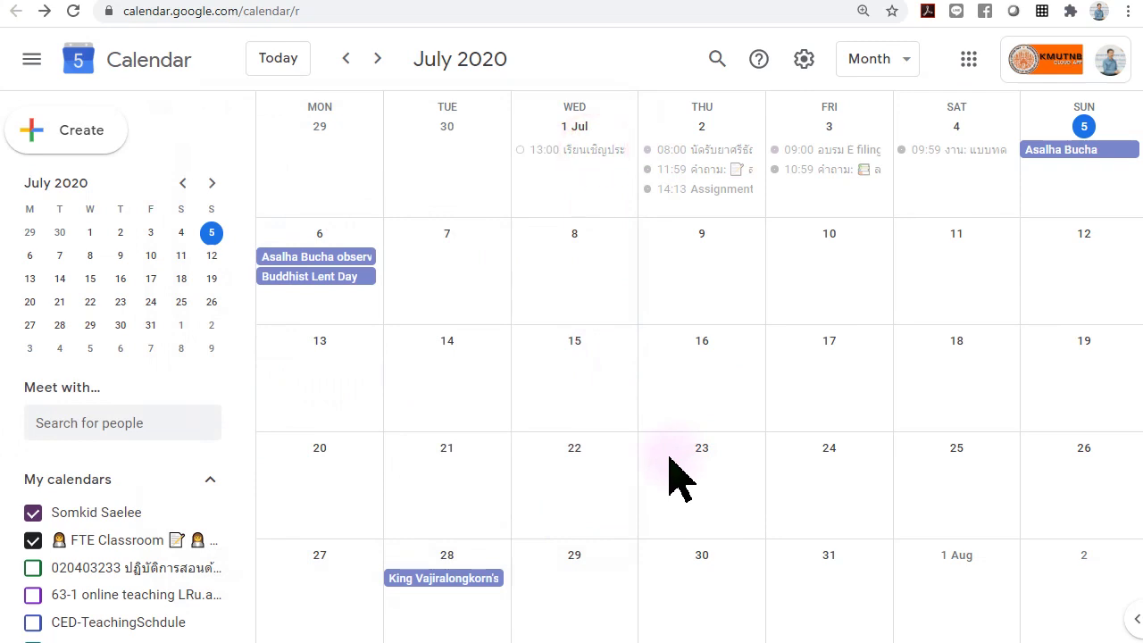